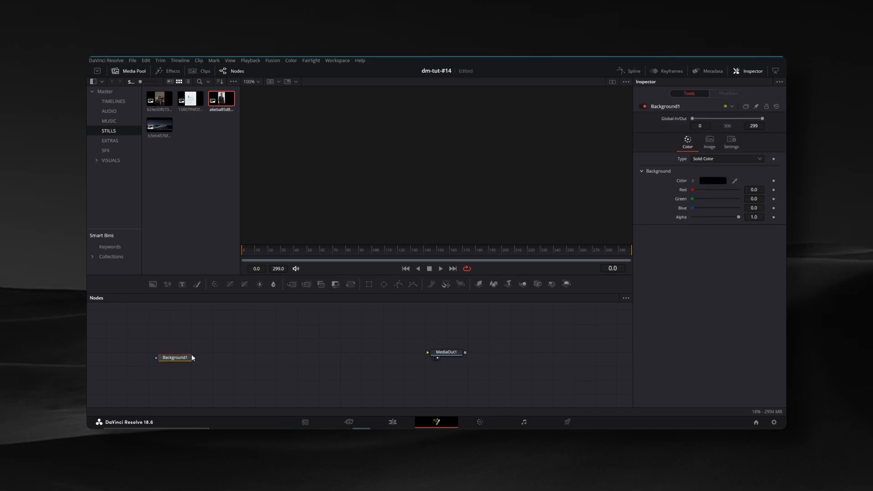
Connect the Background1 node to MediaOut1 and set its alpha to 0 to make it fully transparent
drag(193, 358, 471, 359)
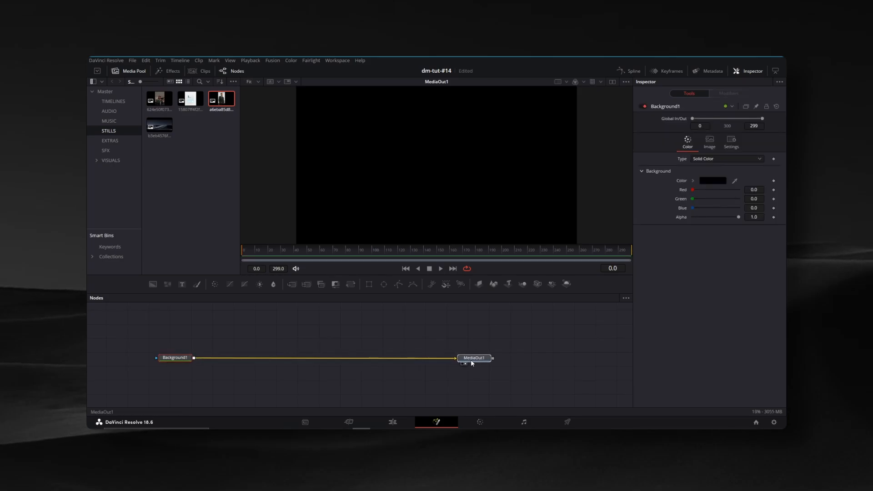
click(173, 355)
drag(739, 218, 659, 219)
Merge a second Background node over the transparent one and mask it with a Rectangle
drag(294, 328, 299, 346)
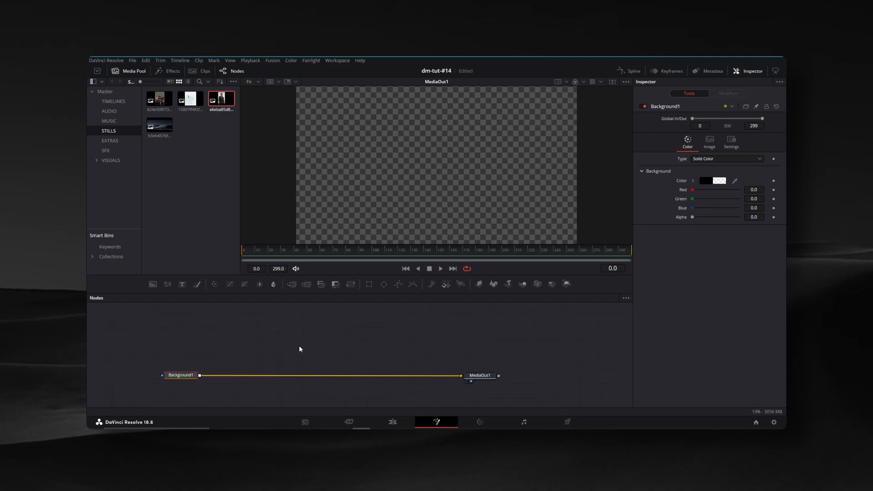
drag(153, 282, 200, 376)
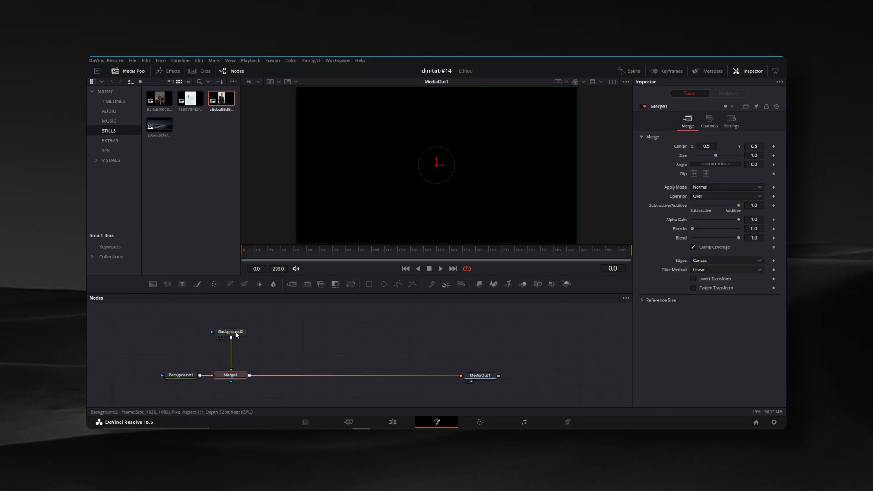
click(231, 332)
click(369, 285)
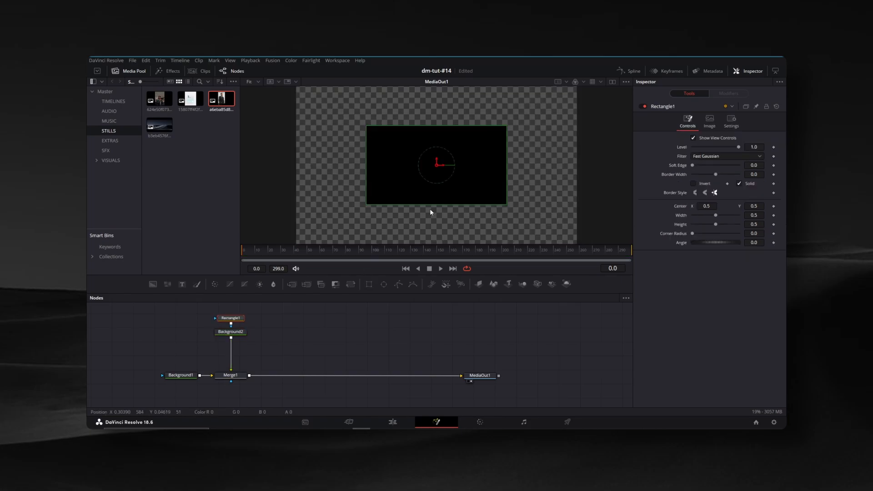
Resize the rectangle mask to about 0.27 wide and 0.61 high, and set its corner radius to 0.27
drag(506, 162, 470, 160)
drag(453, 127, 452, 117)
drag(469, 160, 474, 165)
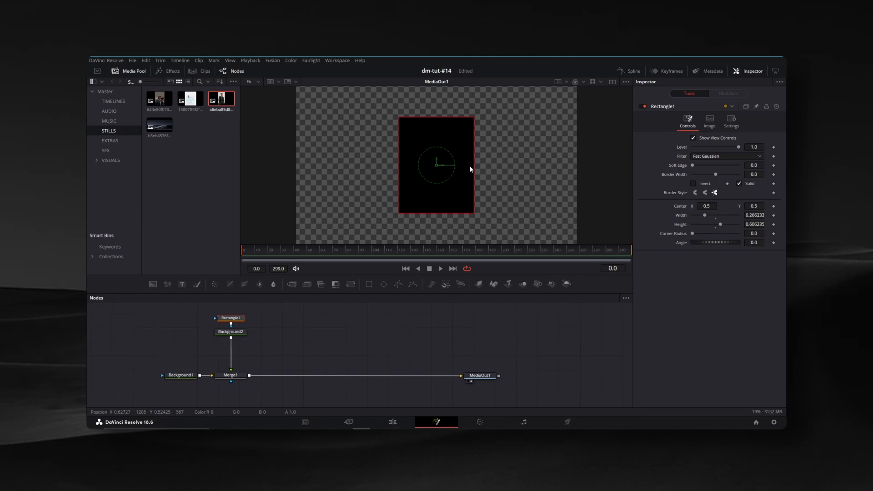
click(541, 318)
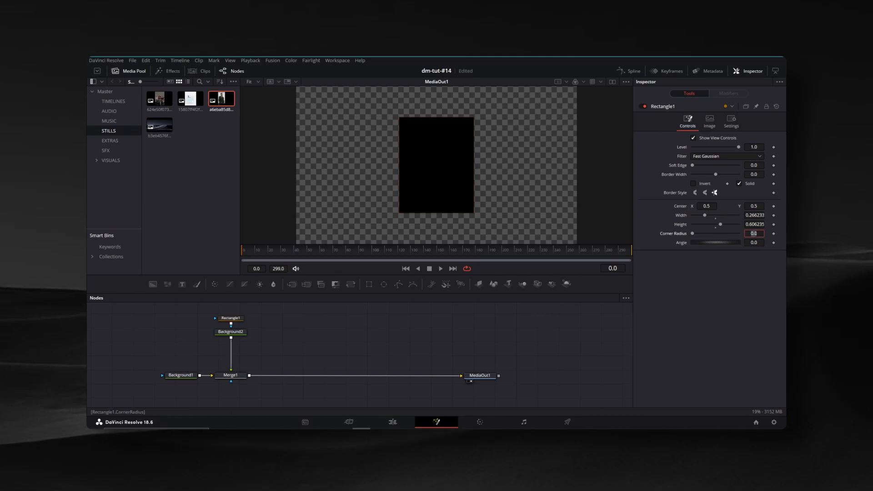
text(0.27)
key(Return)
Give Background2 a Gradient fill running vertically from black below the frame to white above it
drag(323, 354, 315, 358)
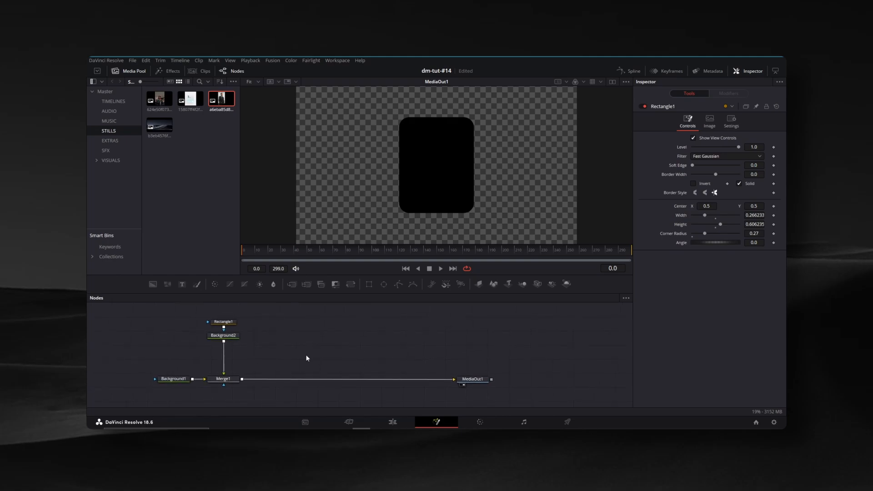
click(223, 335)
click(708, 160)
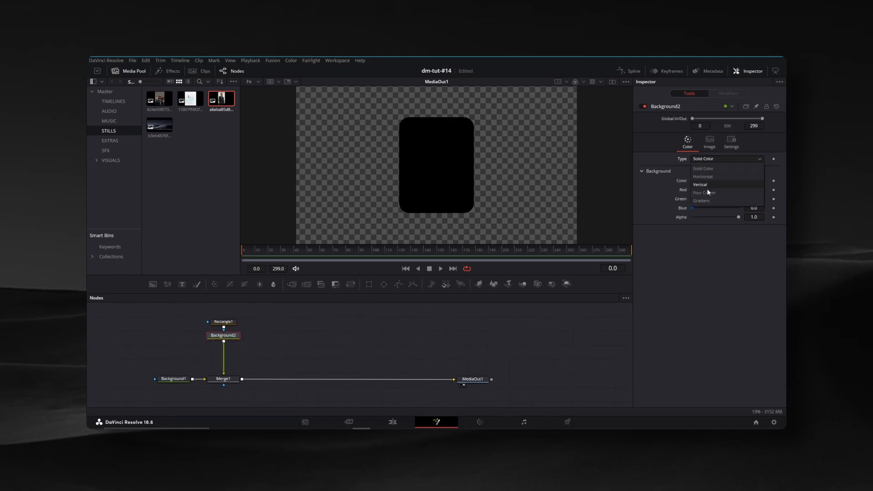
click(705, 200)
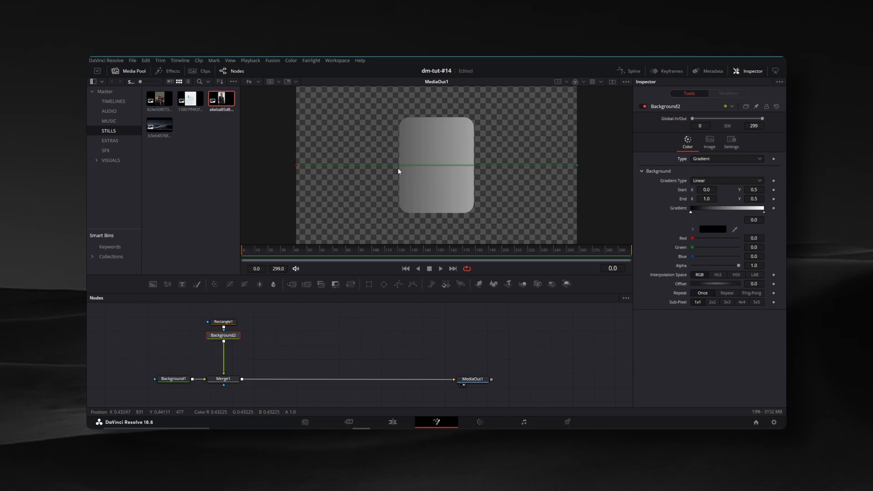
scroll(399, 171, down, 2)
drag(325, 165, 427, 223)
drag(523, 166, 424, 93)
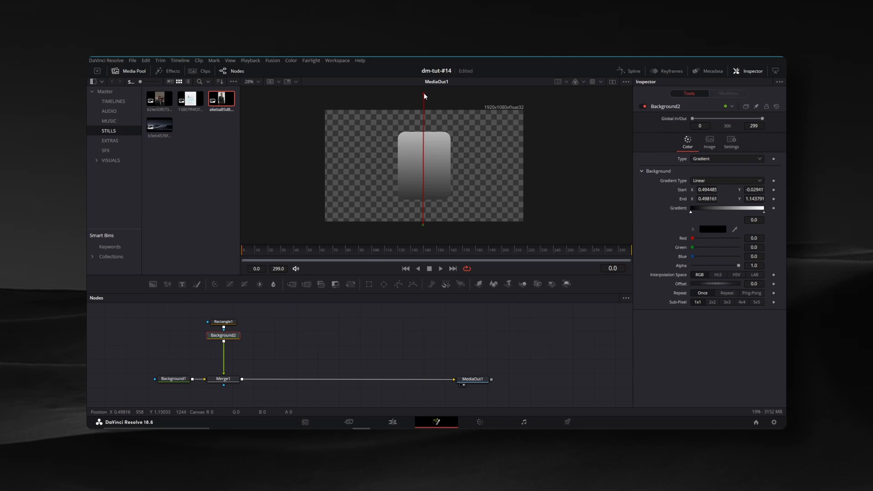
Merge the still of the man in a suit over the rounded card and set the merge's apply mode to Screen
drag(221, 98, 307, 338)
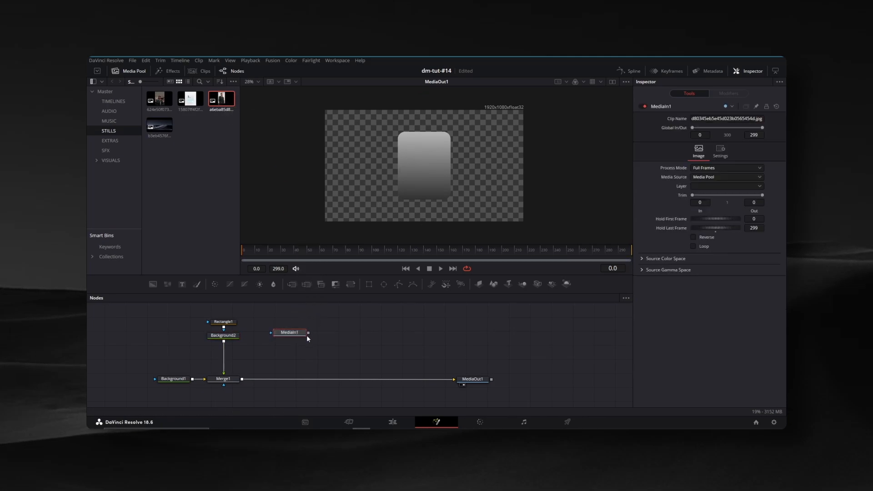
drag(246, 381, 248, 381)
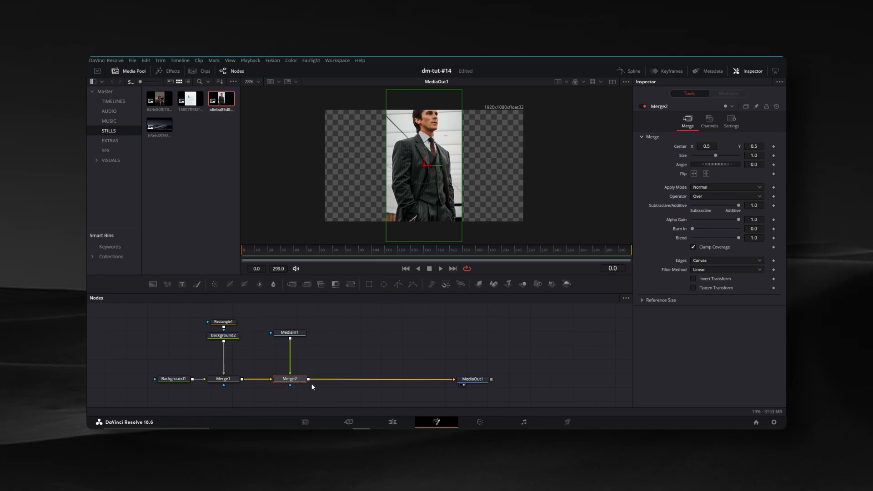
click(700, 187)
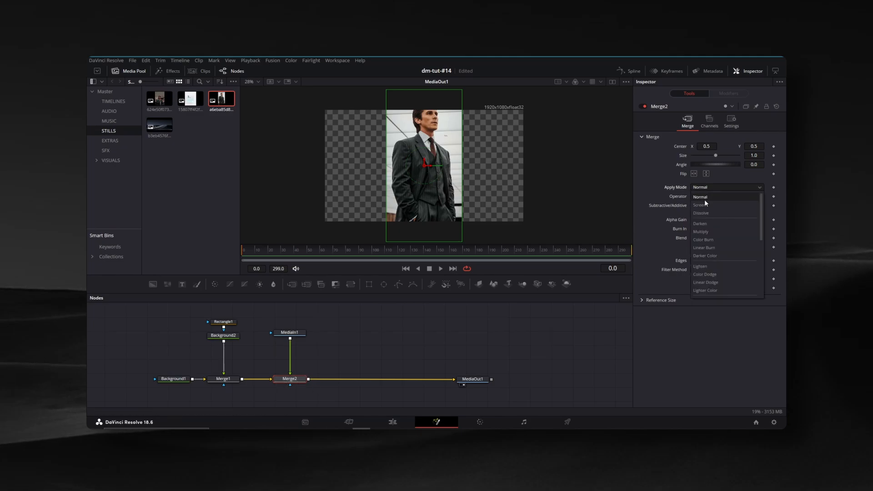
click(705, 204)
Scale the photo to about 0.85, lower it to about Y 0.24, and clip it to the rounded card with the merge operator
drag(425, 163, 429, 200)
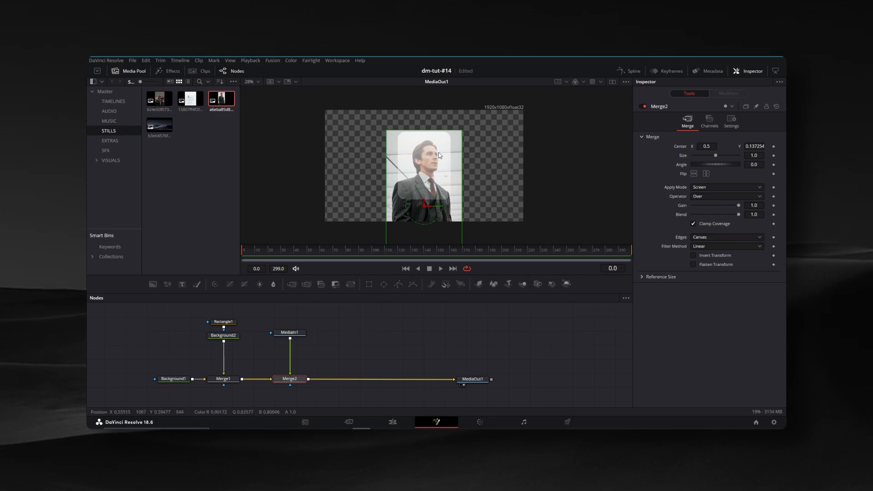
drag(440, 155, 426, 192)
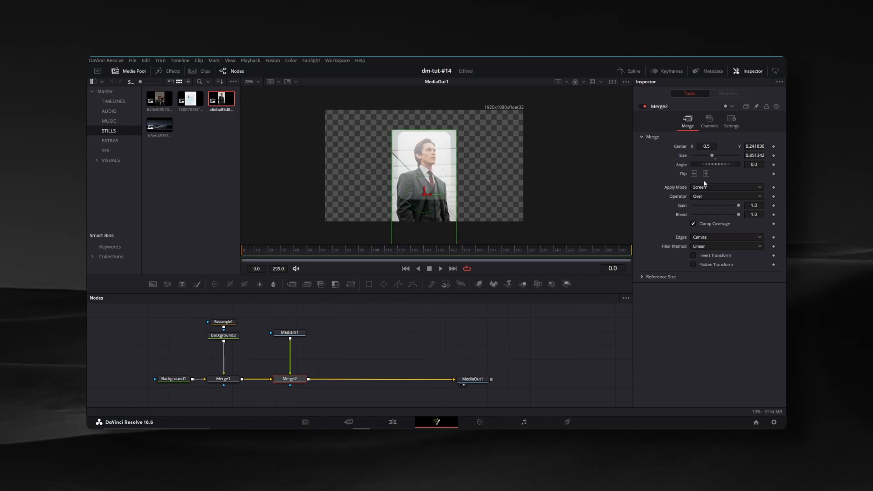
click(706, 196)
click(705, 212)
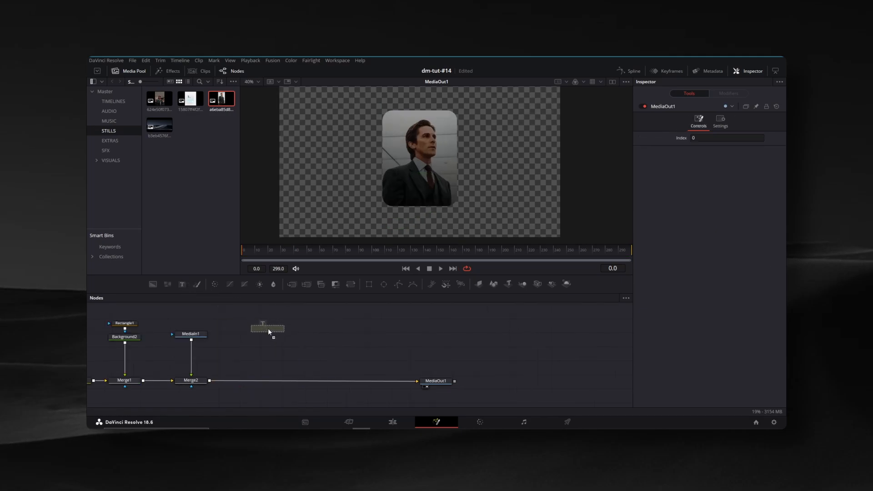
Merge a Text node reading "CEO" over the photo and set its font to Poppins
drag(269, 329, 269, 330)
drag(220, 373, 214, 381)
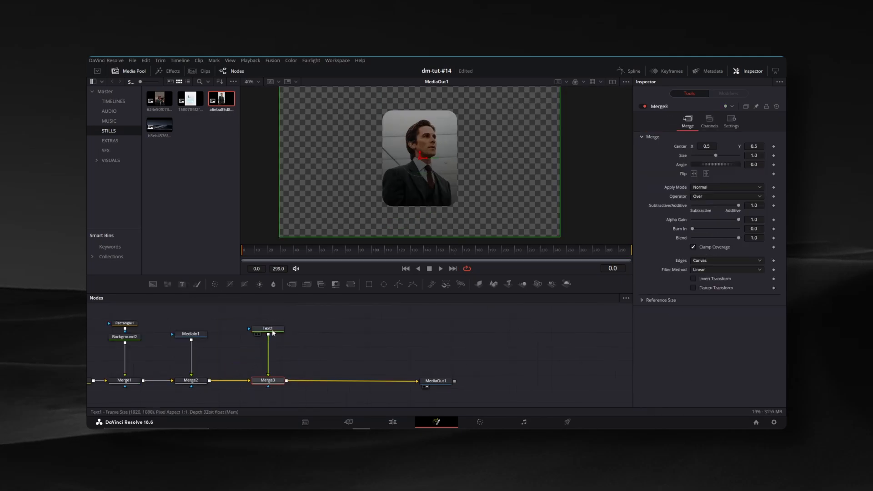
click(671, 188)
text(CEO)
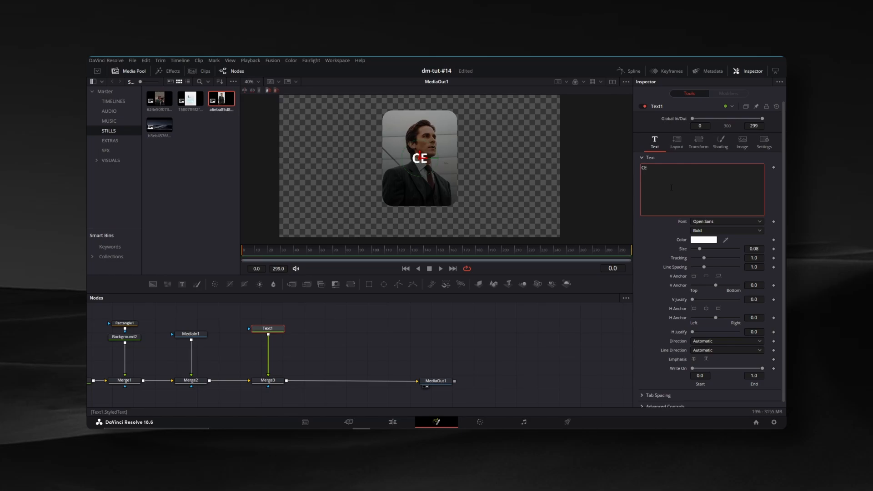
click(706, 222)
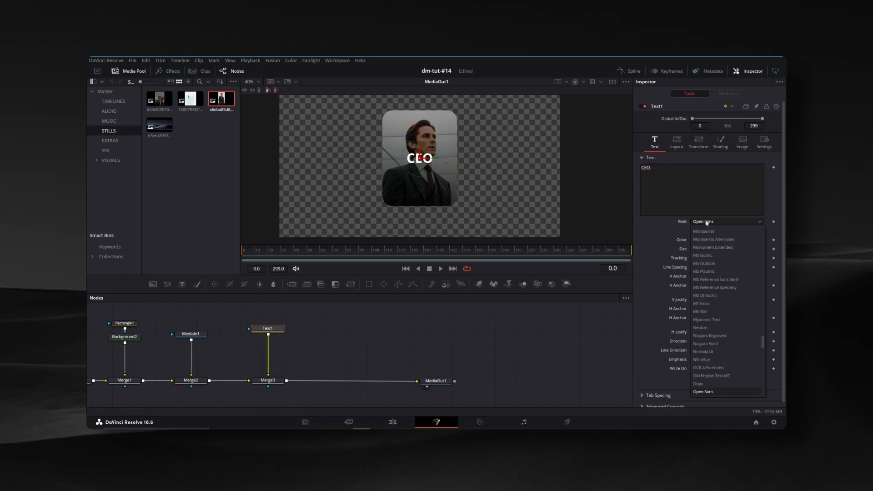
scroll(710, 264, down, 3)
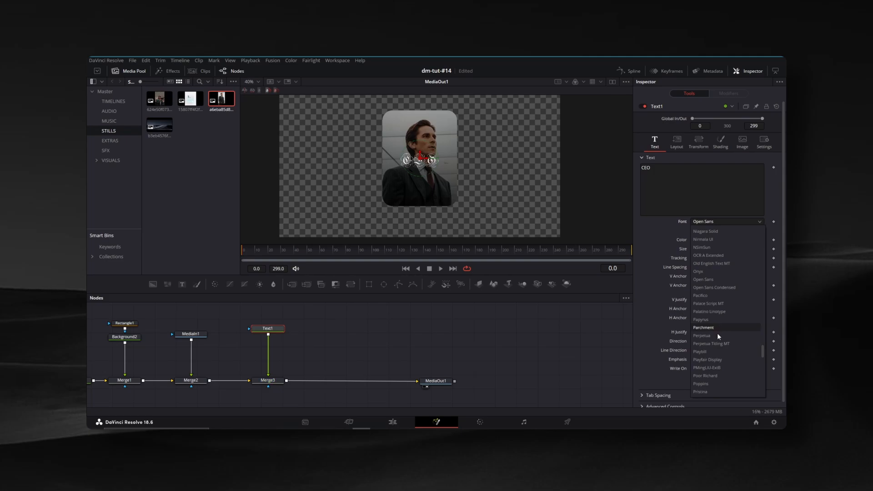
scroll(714, 346, down, 1)
click(703, 383)
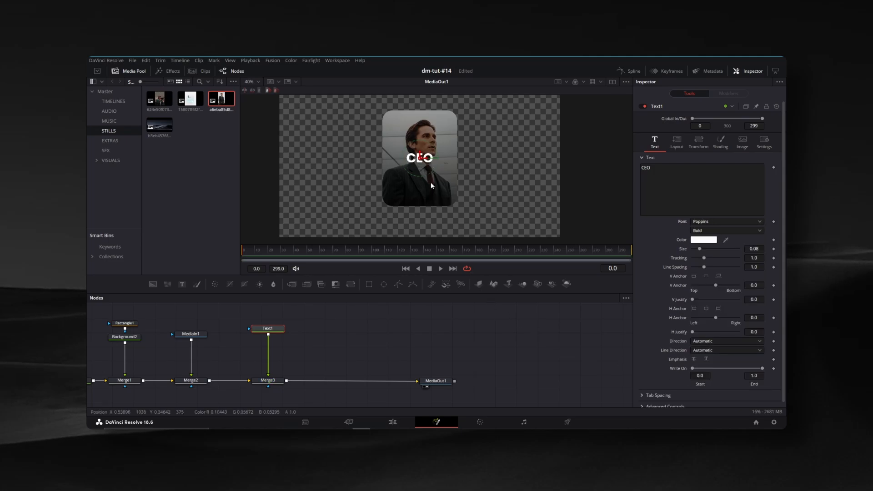
Left-anchor the CEO text at the photo's left side and set its font style to Black
scroll(407, 147, up, 4)
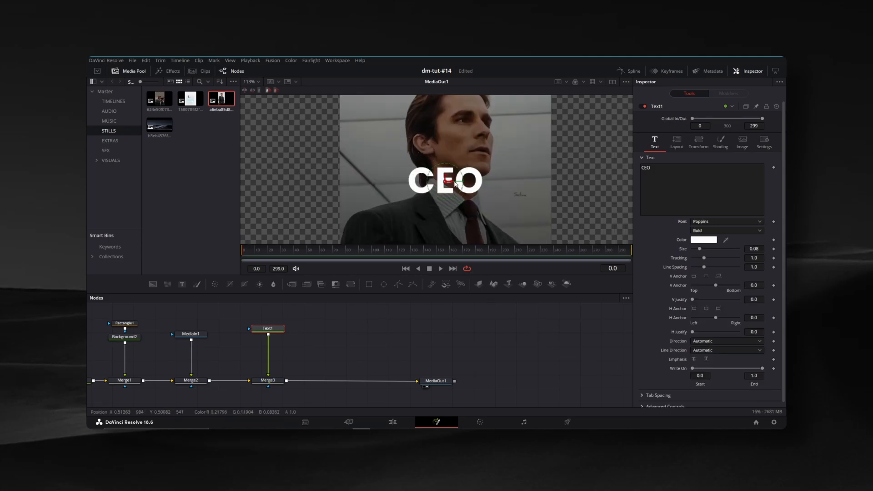
click(694, 317)
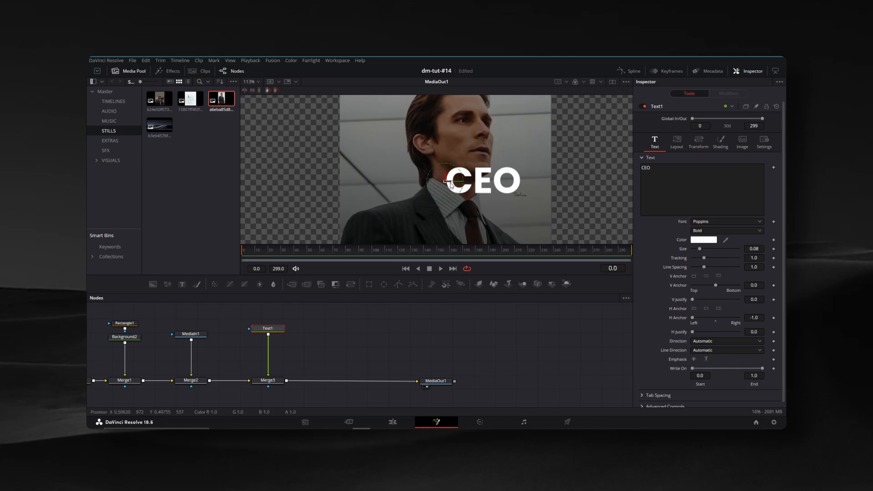
drag(451, 184, 359, 163)
click(715, 231)
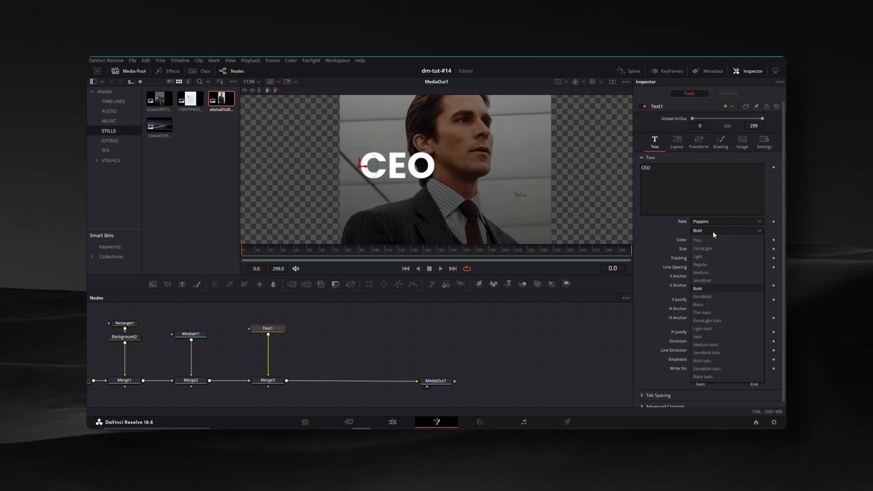
click(708, 304)
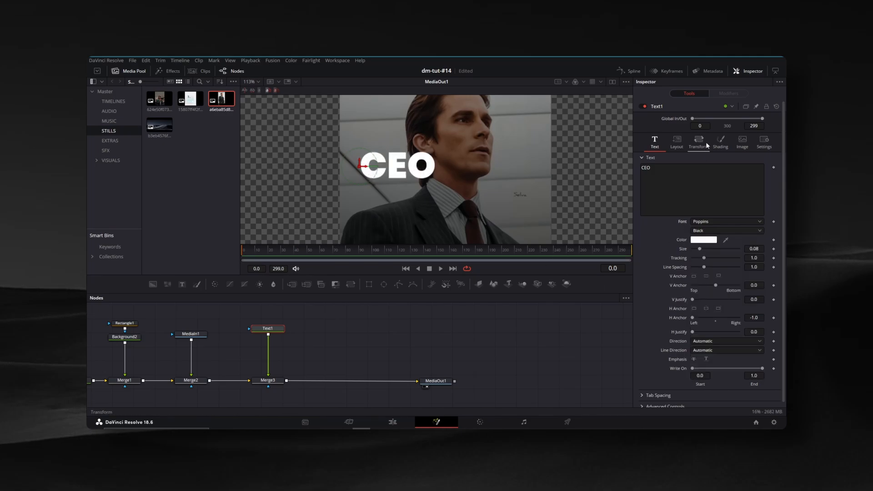
Change the CEO text's shading to a Gradient fill with 0.75 opacity
click(720, 142)
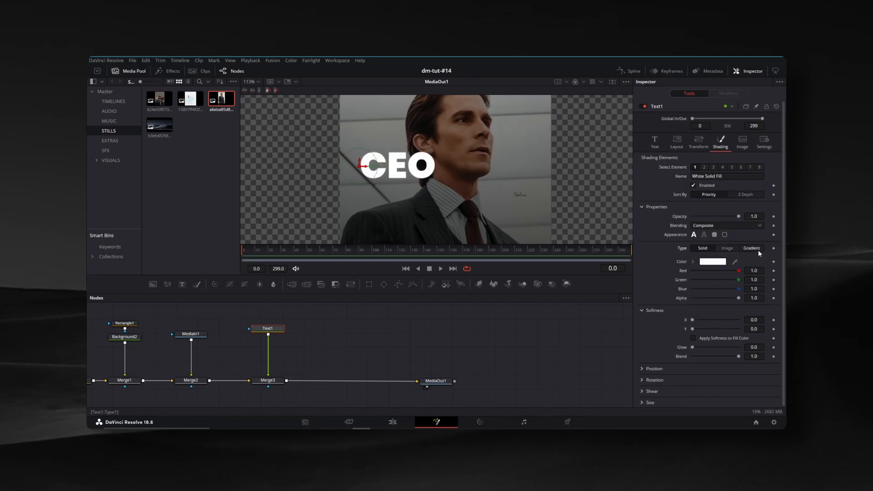
click(757, 249)
click(756, 217)
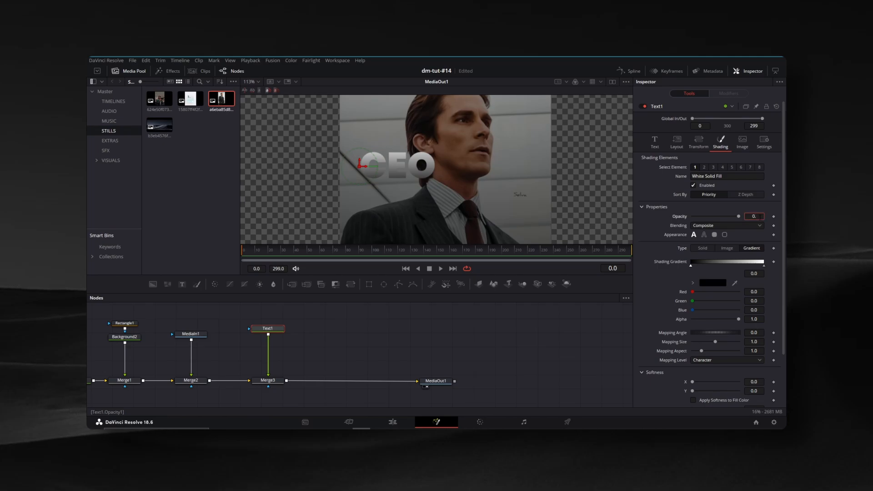
key(Return)
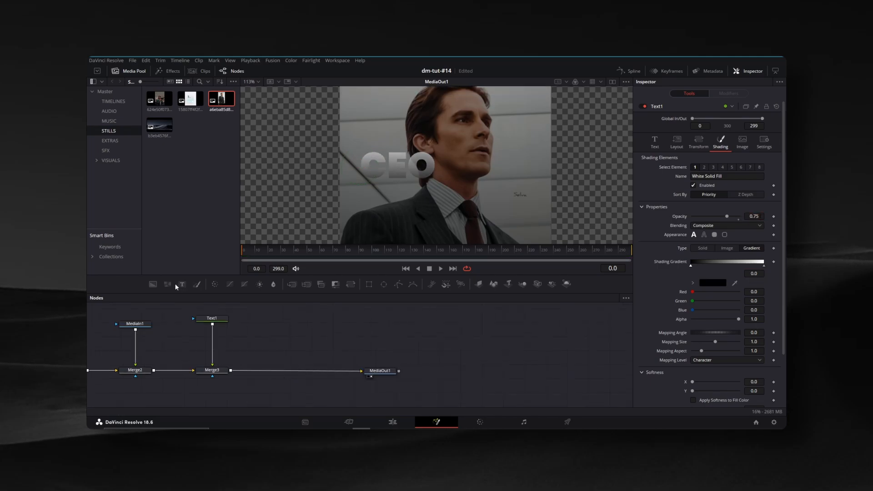
Merge a second Text node reading "bruce wayne." into the composition and set its font to Allura
click(288, 323)
drag(288, 325, 230, 371)
click(295, 321)
click(695, 182)
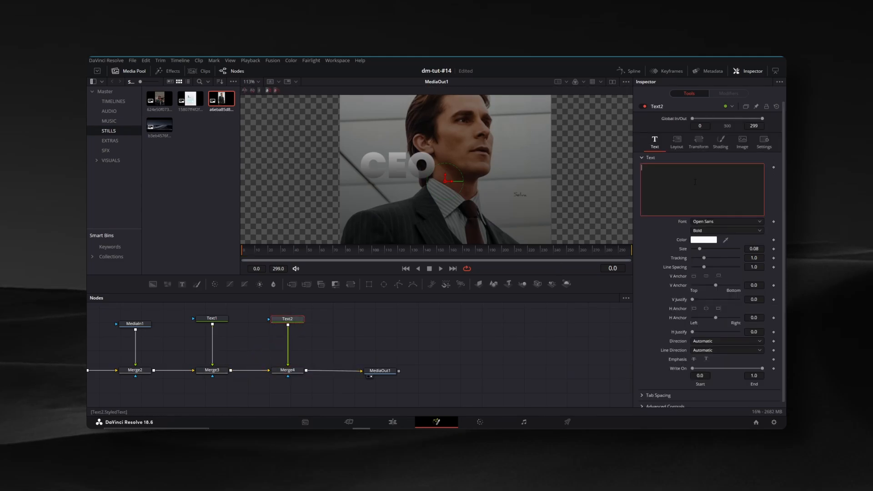
text(bruce wayne.)
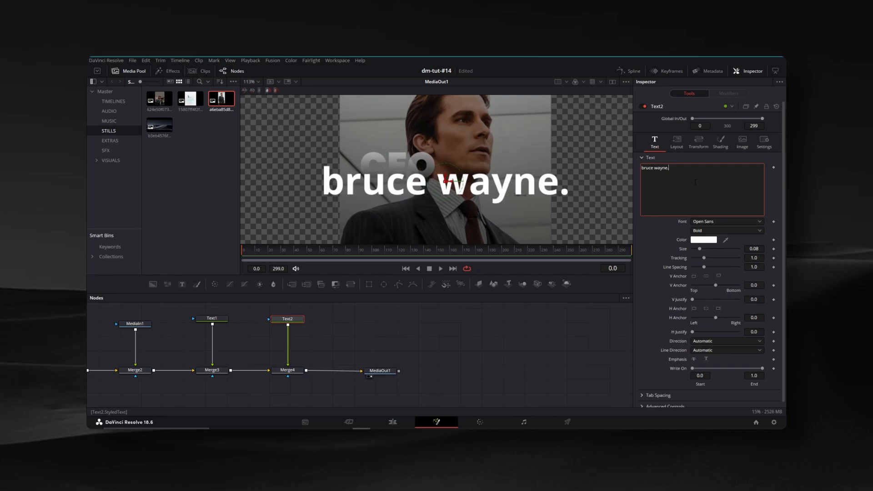
click(704, 221)
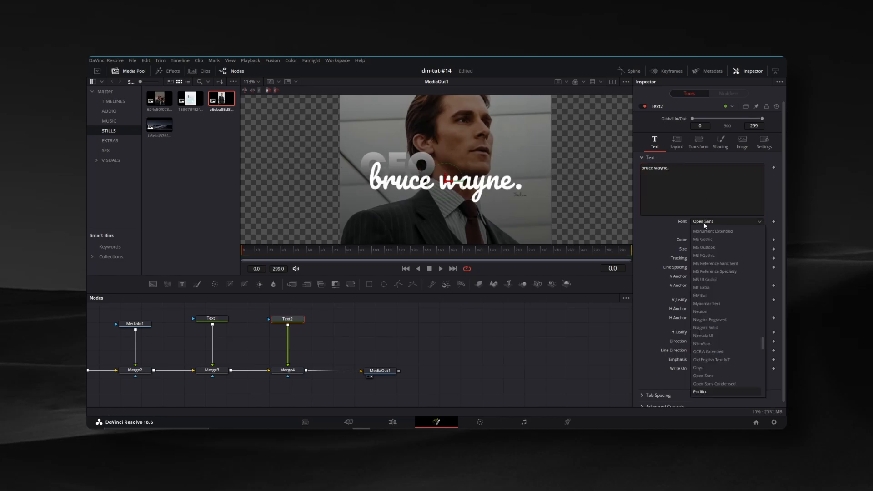
key(a)
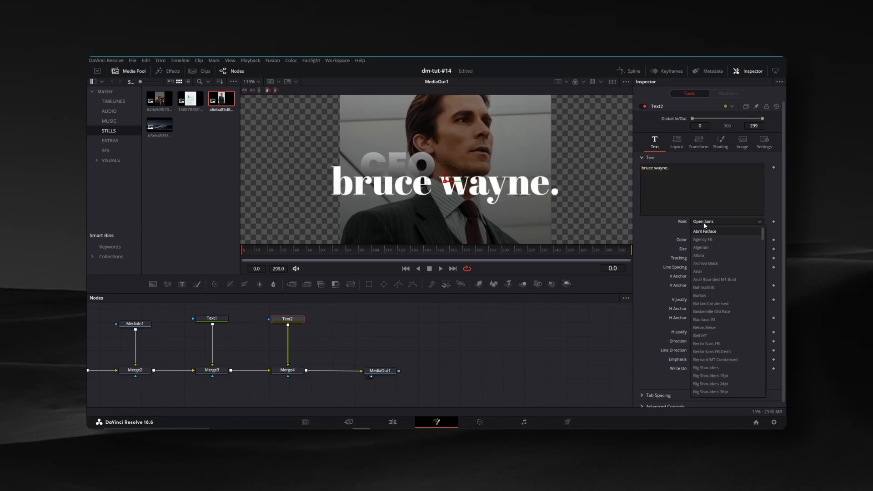
click(707, 263)
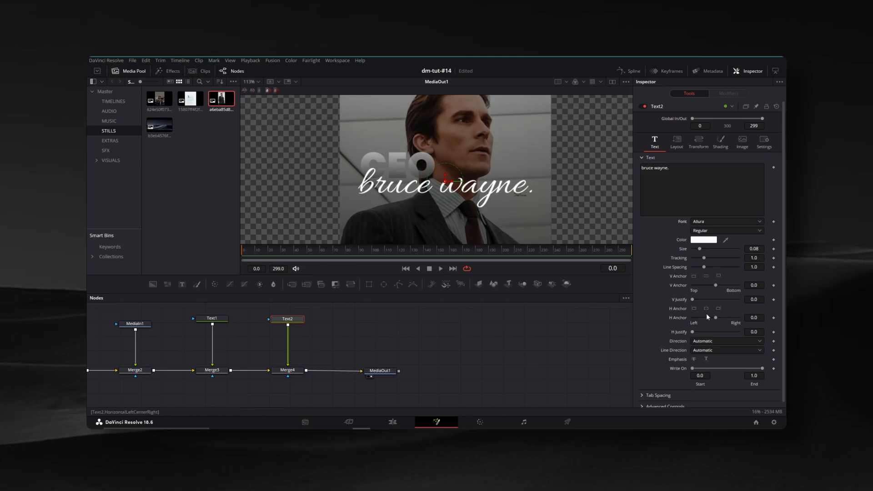
Left-anchor the "bruce wayne." text over the start of the CEO title and reduce its size to 0.0278
click(694, 308)
drag(446, 181, 362, 159)
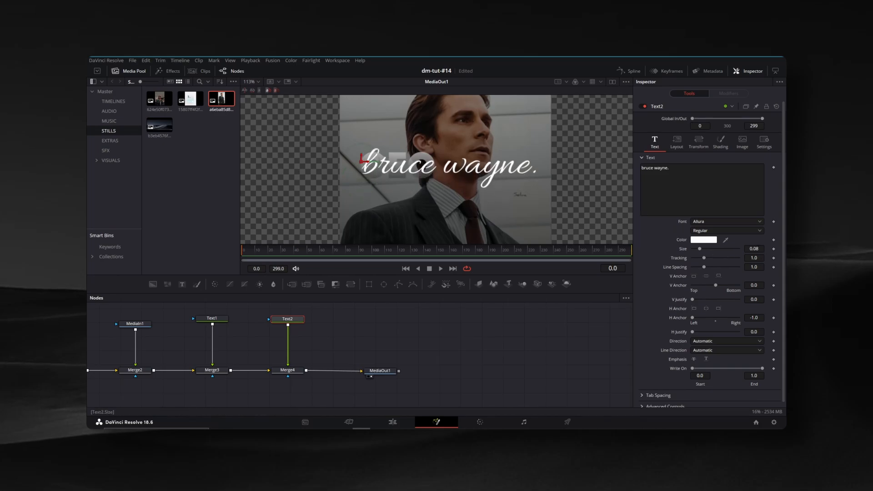
drag(754, 248, 730, 249)
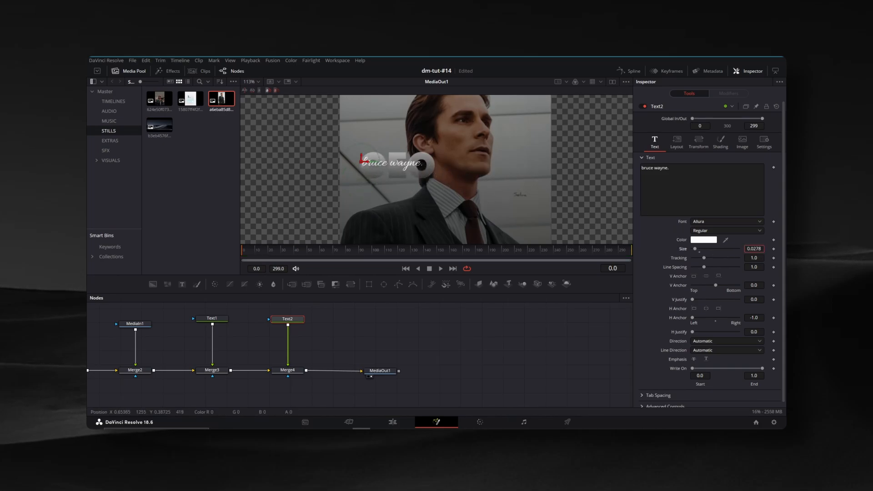
Nudge the "bruce wayne." text slightly downward over the CEO title
drag(362, 155, 361, 158)
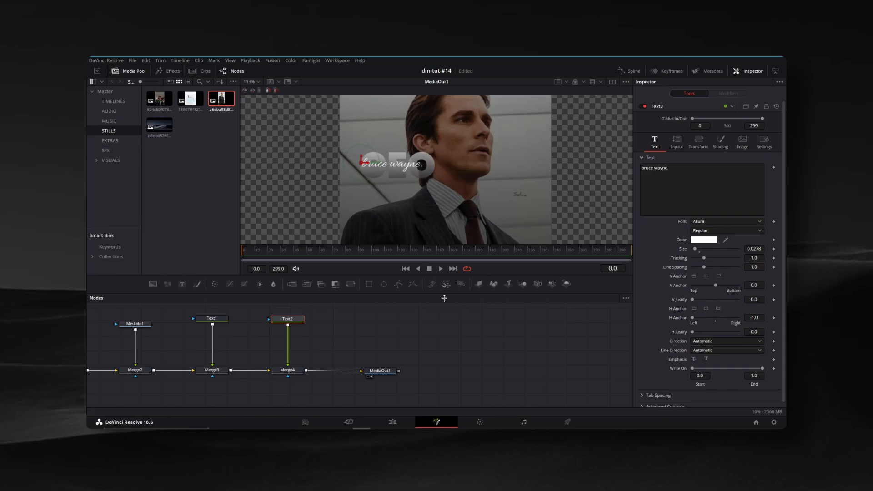
click(466, 339)
scroll(419, 159, down, 2)
drag(423, 165, 385, 147)
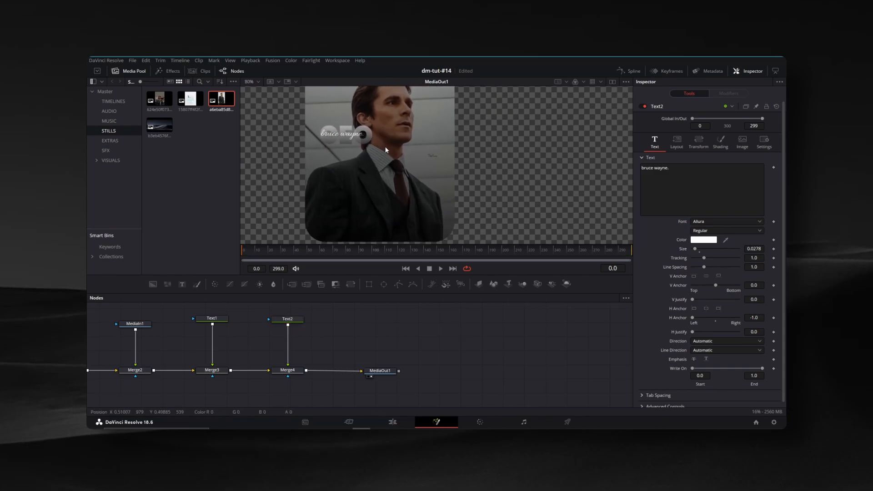
Merge a new Background node into the composition between Merge4 and MediaOut1 and set its color to white
drag(380, 371, 523, 369)
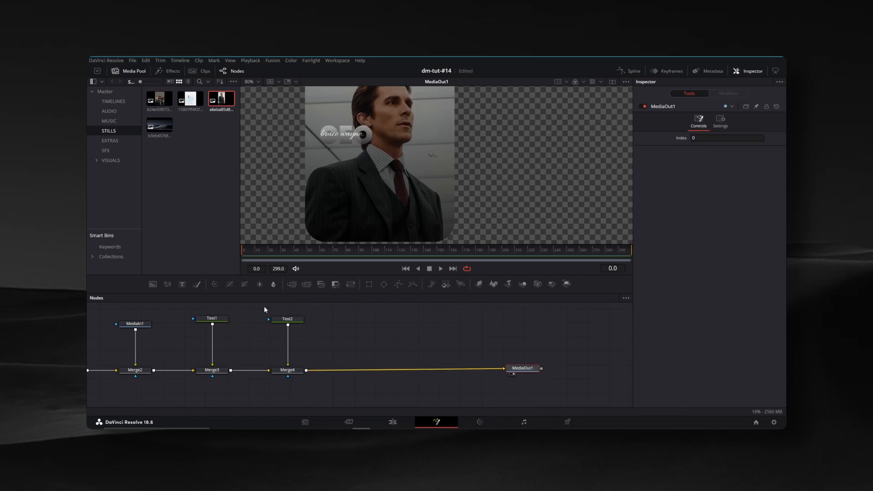
drag(154, 282, 306, 368)
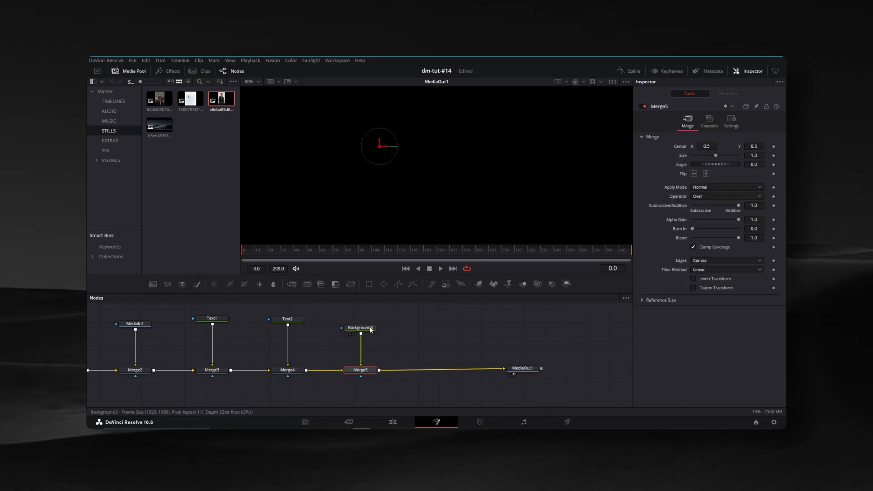
click(713, 181)
click(422, 230)
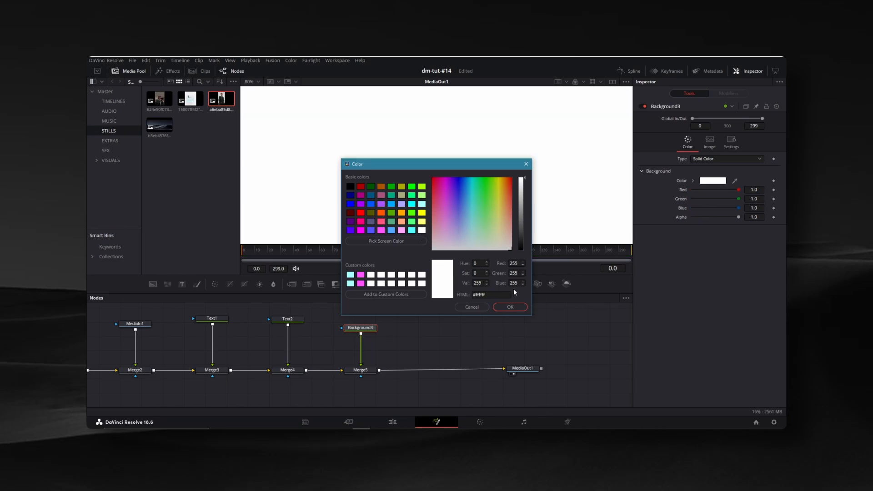
click(510, 307)
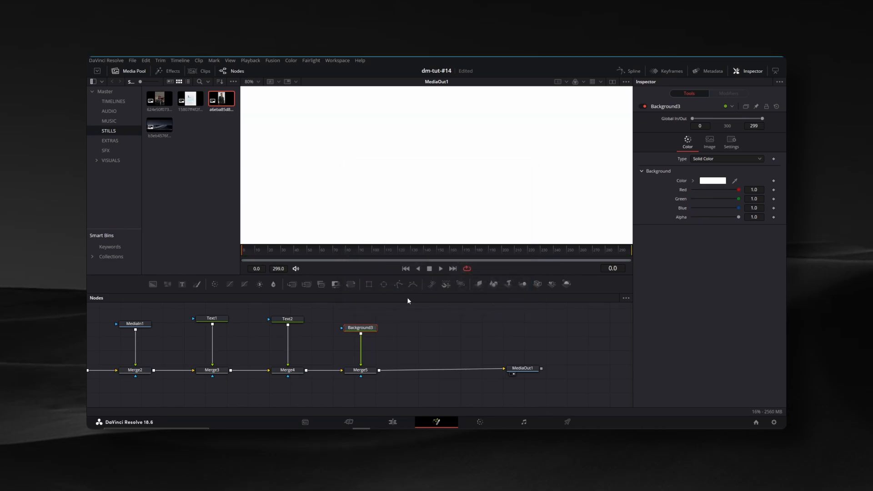
Mask the white background with a Rectangle 0.001 wide and 0.139 high, centered at X 0.5, Y 0.369, as a vertical divider
click(369, 285)
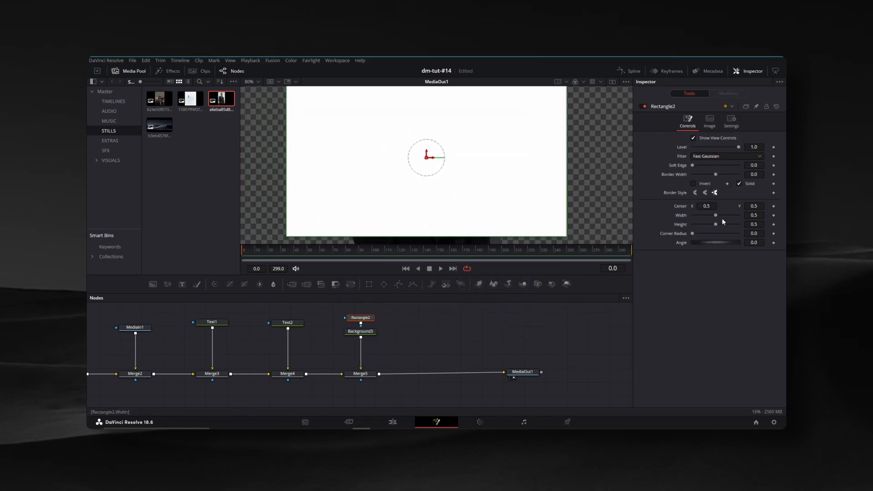
drag(754, 215, 574, 221)
click(594, 356)
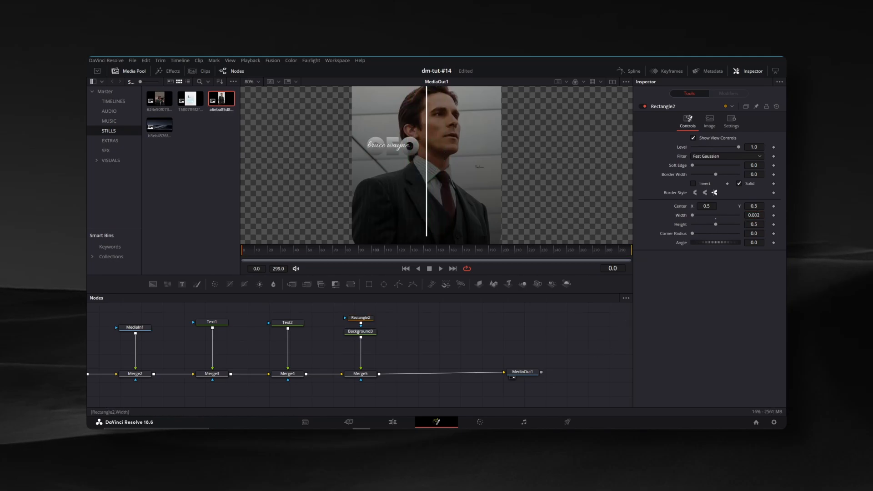
mouse_move(754, 216)
mouse_down()
mouse_move(646, 225)
mouse_move(766, 223)
mouse_up()
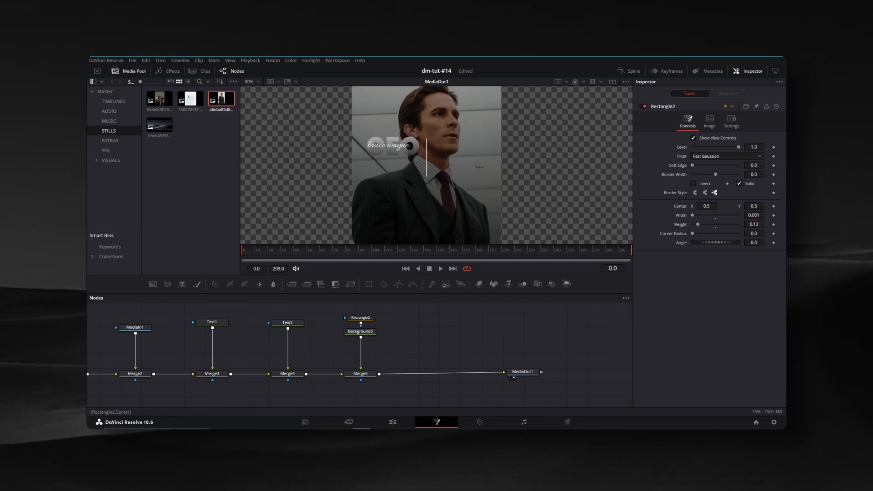
drag(427, 182, 426, 167)
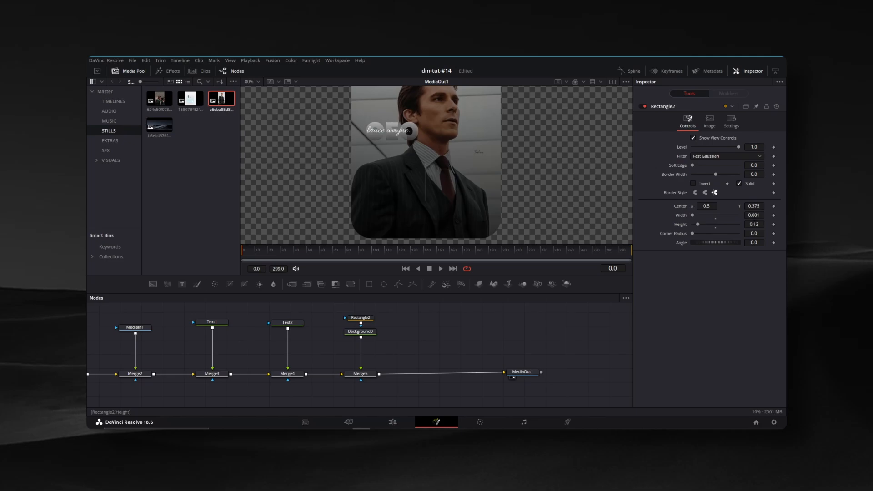
drag(755, 225, 757, 224)
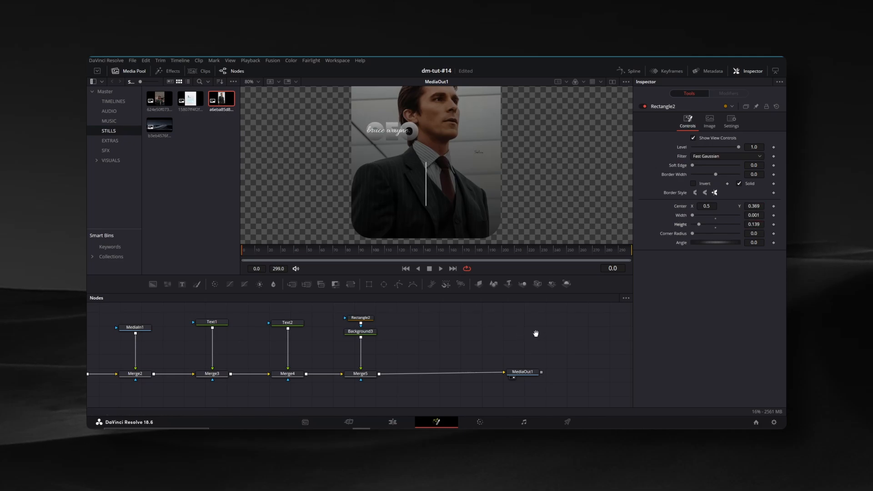
Merge another Text node reading "Net Worth" into the composition after the divider's merge
drag(535, 334, 441, 338)
drag(430, 378, 476, 378)
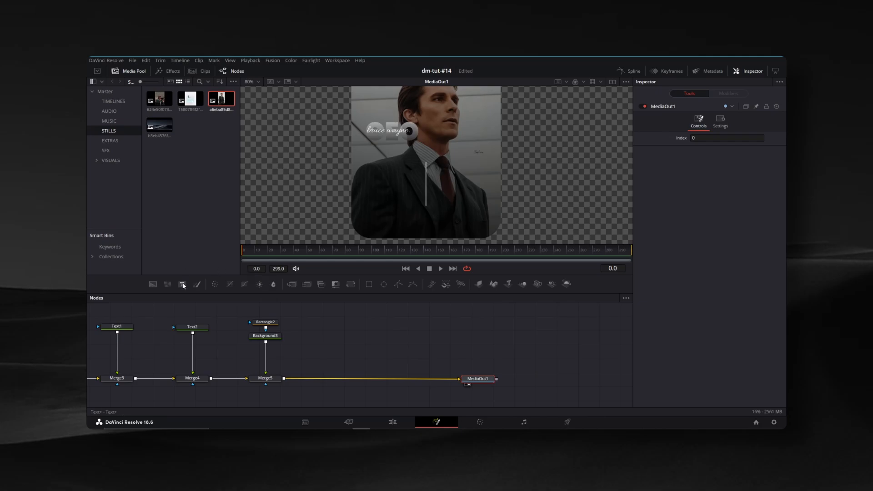
drag(331, 332, 284, 378)
click(326, 332)
click(694, 175)
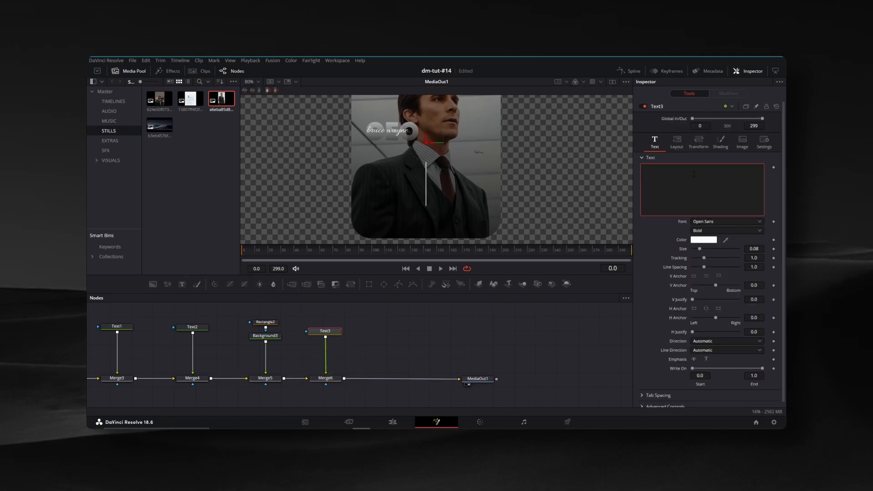
text(Net Woth)
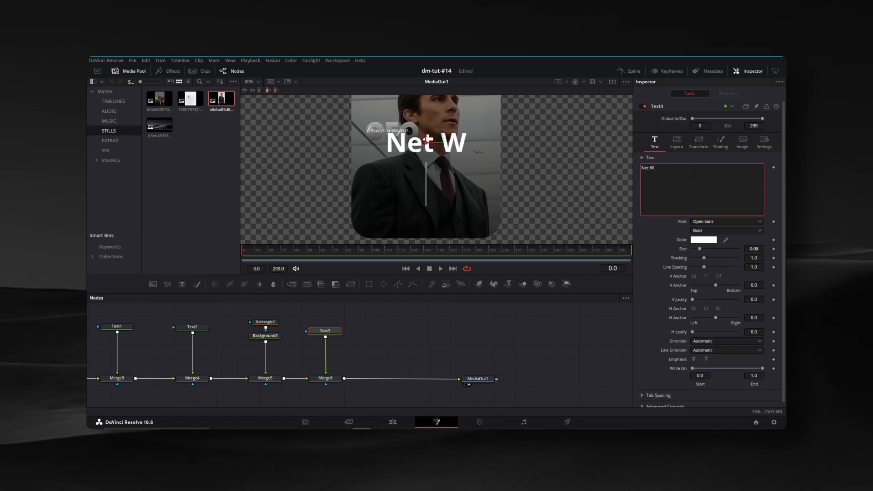
key(BackSpace)
key(BackSpace)
text(rthg)
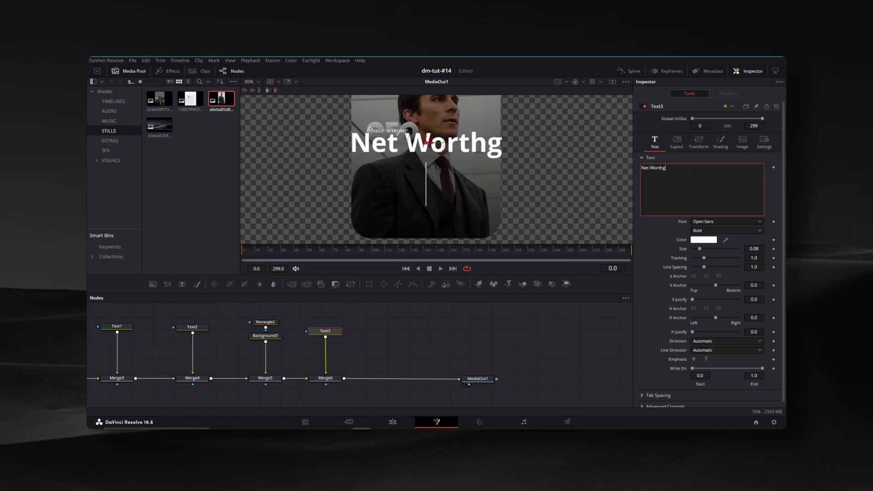
key(BackSpace)
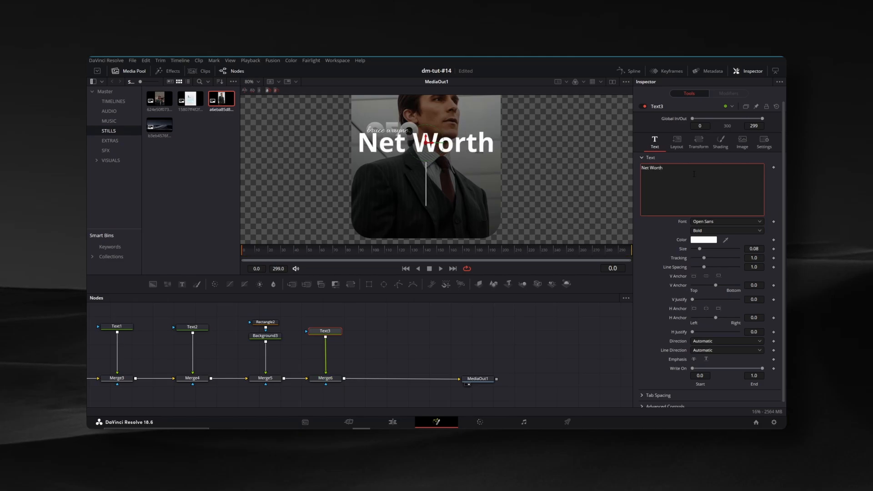
Set the "Net Worth" text to Poppins Medium and color it light grey #b5b5b5
click(703, 222)
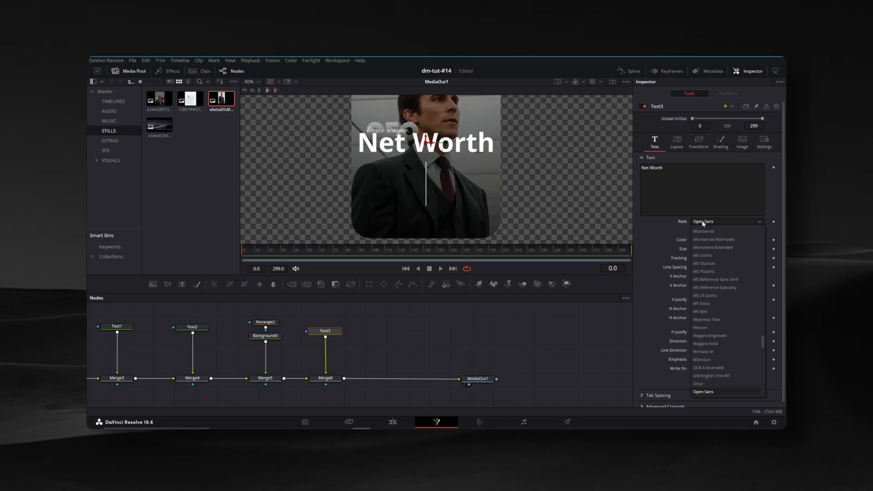
scroll(703, 255, down, 5)
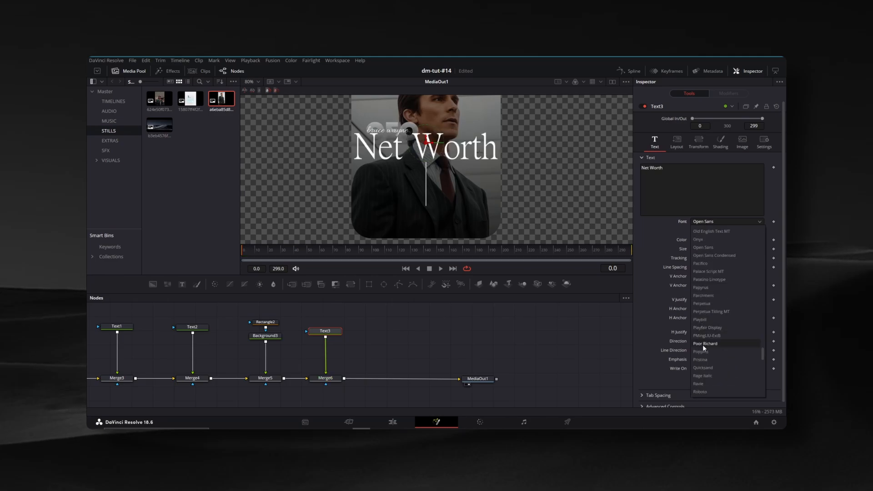
click(707, 352)
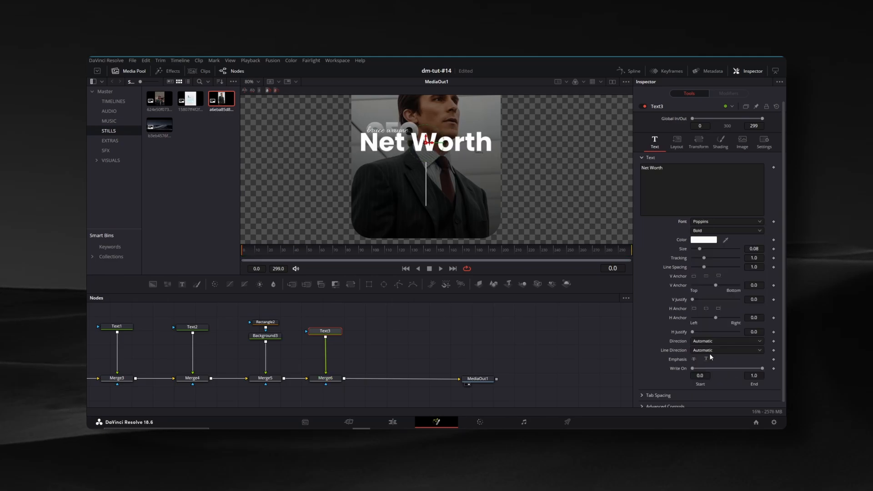
click(701, 230)
click(701, 273)
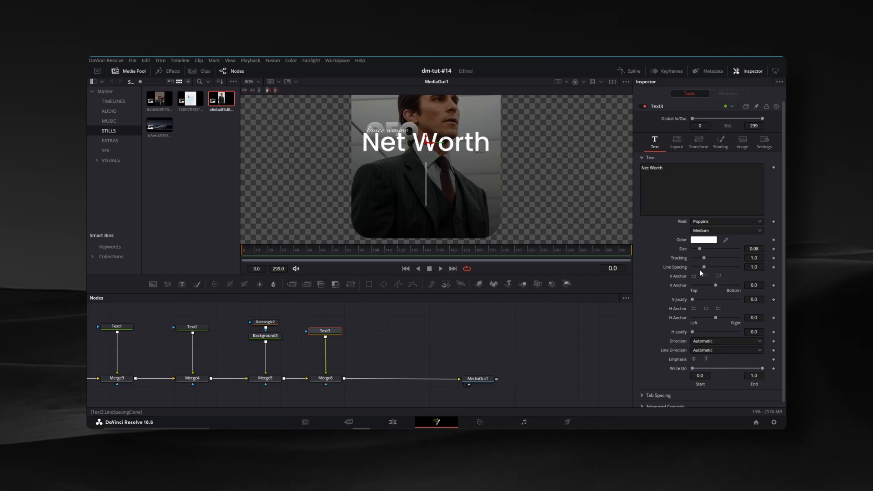
click(707, 243)
drag(523, 183, 523, 198)
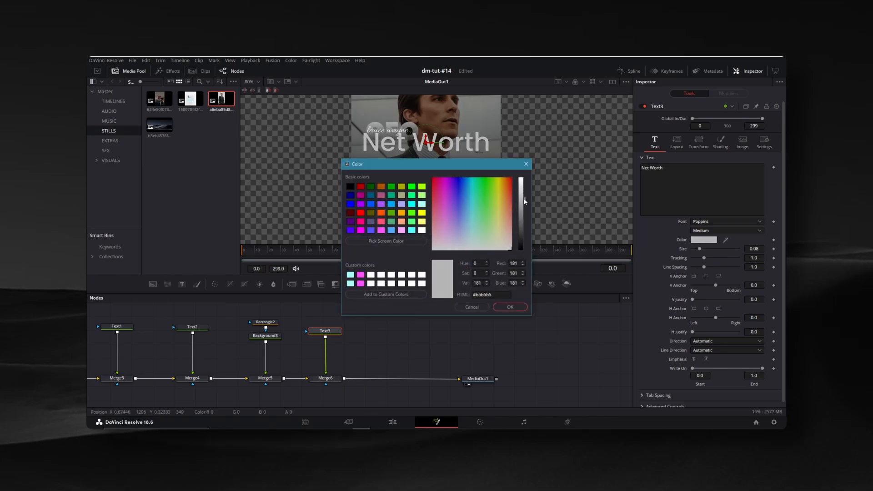
click(511, 307)
Reduce the "Net Worth" text's size to 0.0148 and place it left of the divider's lower end
drag(700, 249, 695, 249)
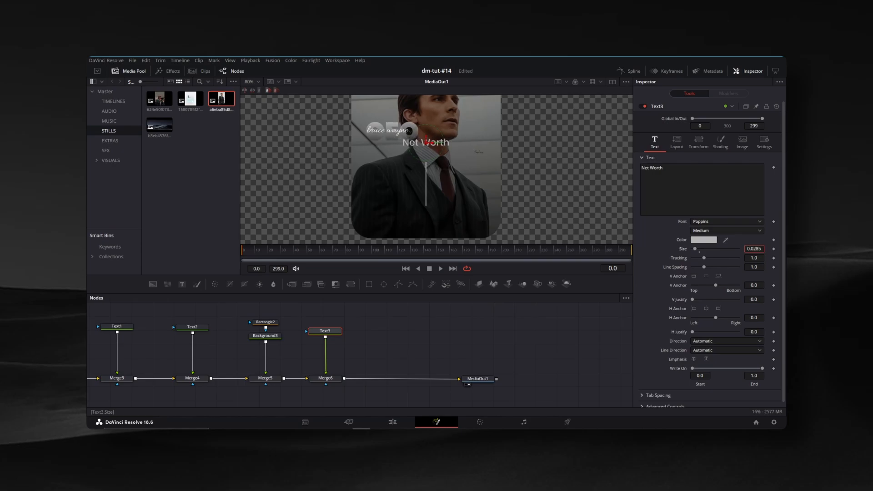
drag(754, 249, 750, 248)
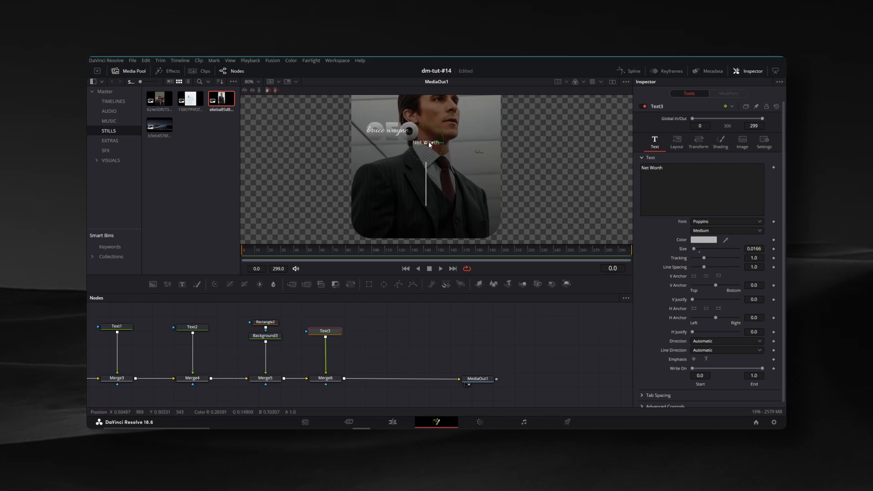
drag(430, 145, 388, 201)
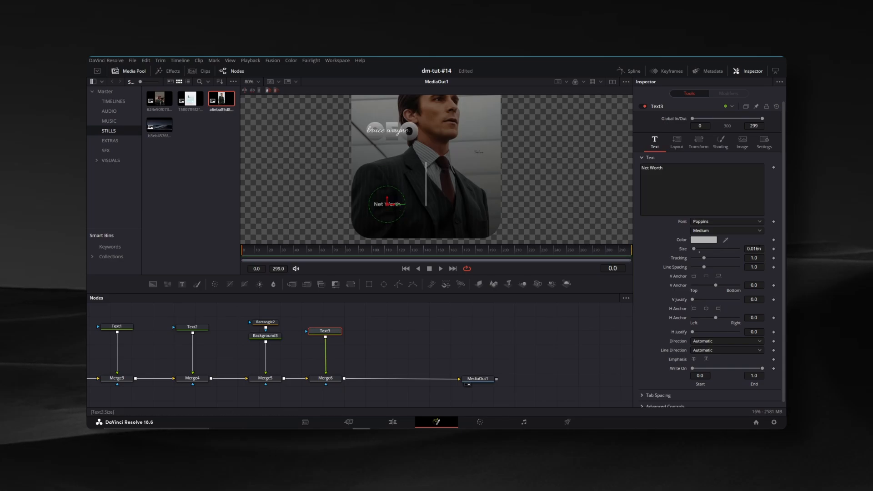
drag(754, 249, 750, 249)
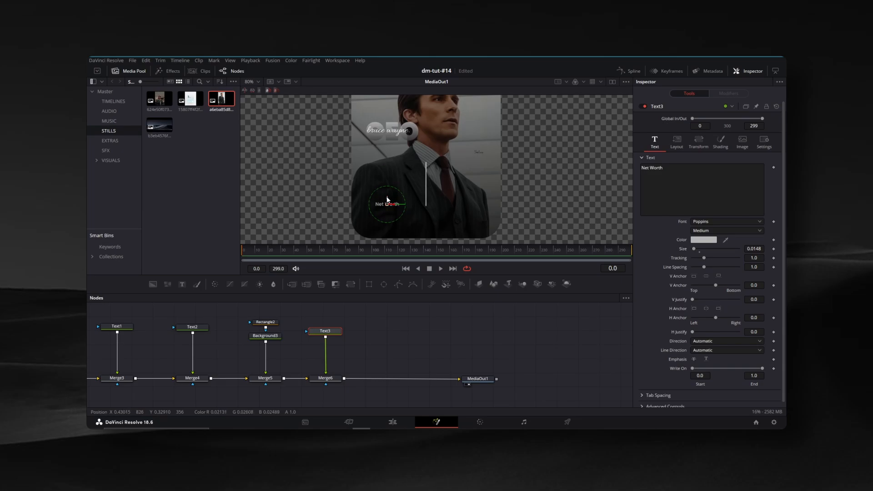
drag(387, 200, 387, 199)
Duplicate the "Net Worth" text node together with its merge and chain the copy before MediaOut1
drag(440, 382, 511, 382)
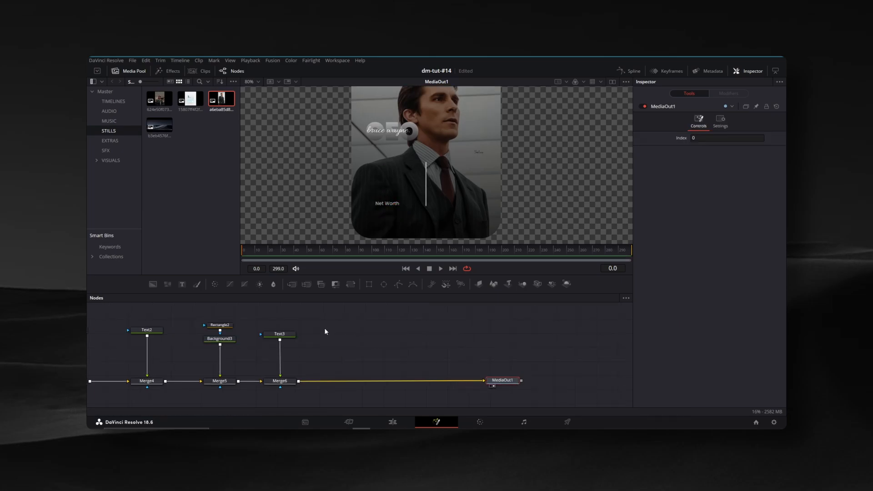
drag(310, 319, 366, 369)
key(ctrl+c)
key(ctrl+v)
click(325, 336)
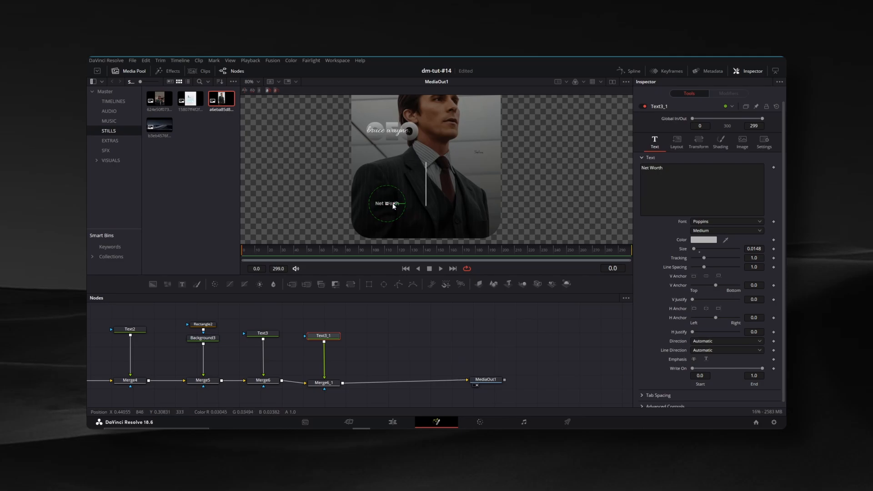
Move the duplicated label right of the divider, level with the original, and change its text to "Age"
drag(394, 206, 469, 207)
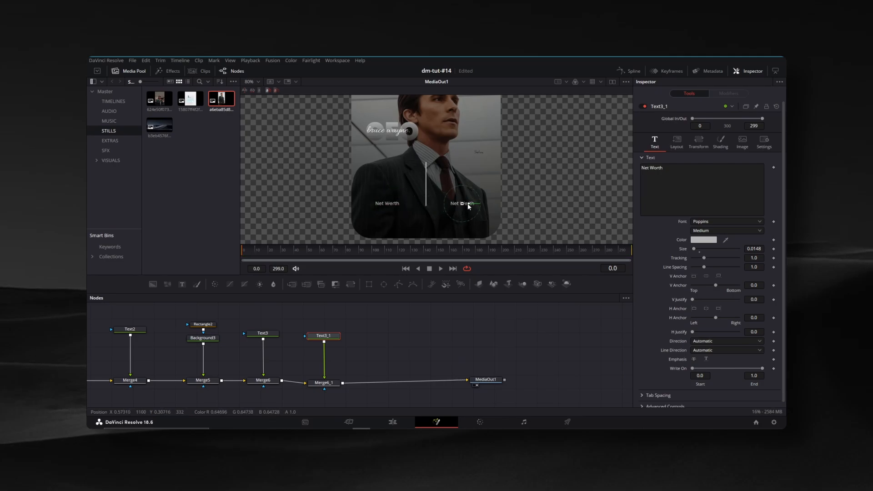
click(671, 174)
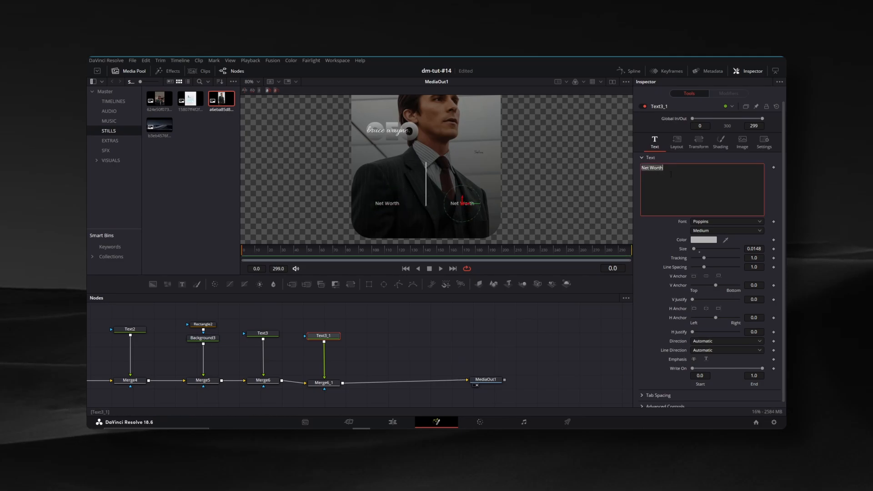
key(ctrl+a)
text(Age)
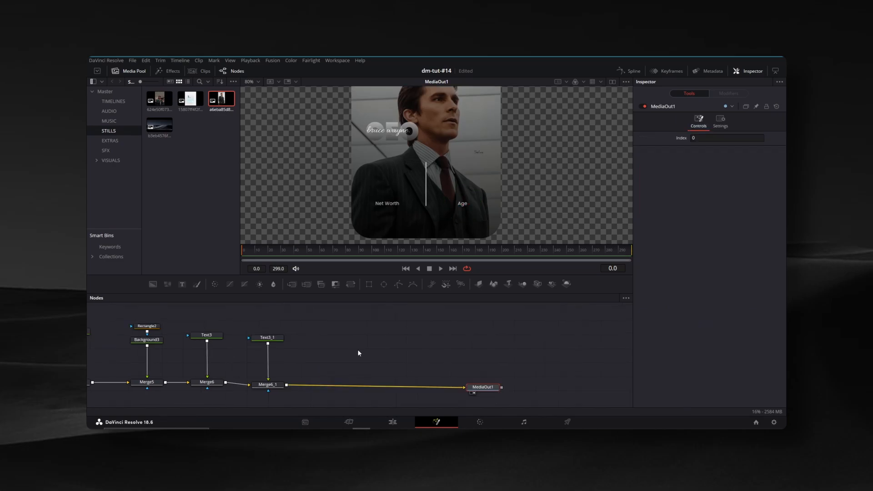
Merge a new Text node reading "$45B+" into the composition after the "Age" label's merge
drag(338, 339, 338, 339)
drag(352, 336, 287, 386)
click(332, 340)
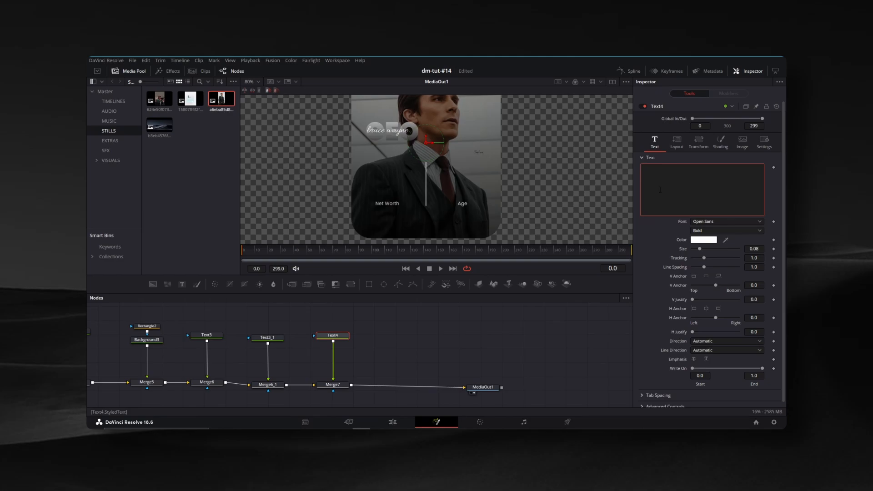
text(+$45)
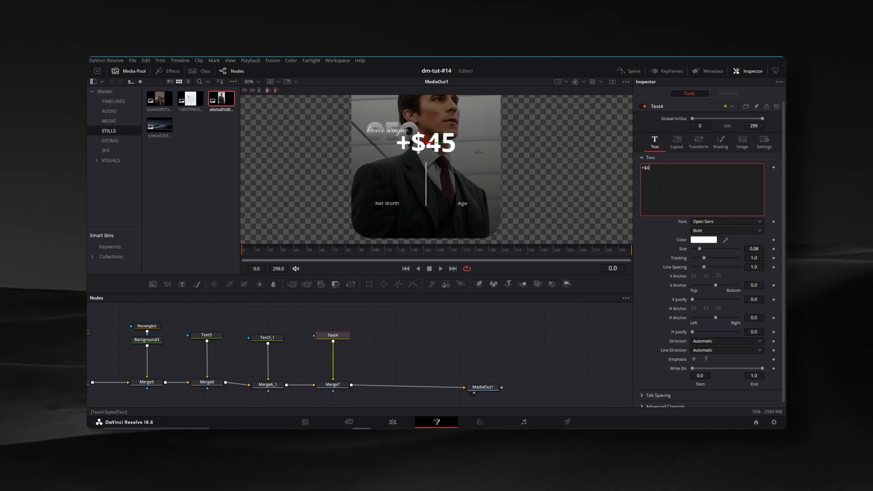
key(BackSpace)
key(BackSpace)
key(BackSpace)
key(BackSpace)
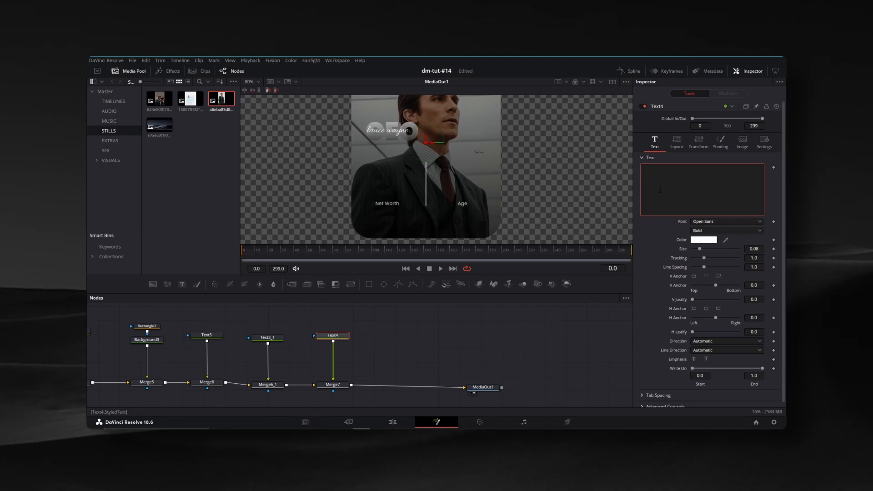
text($45)
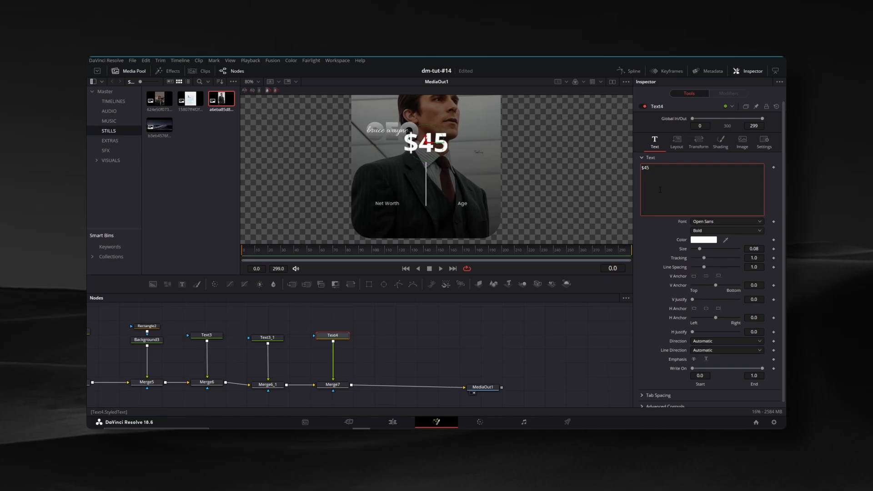
text(B+)
Set the "$45B+" text to Poppins at size 0.0384 and place it above the "Net Worth" label
click(715, 221)
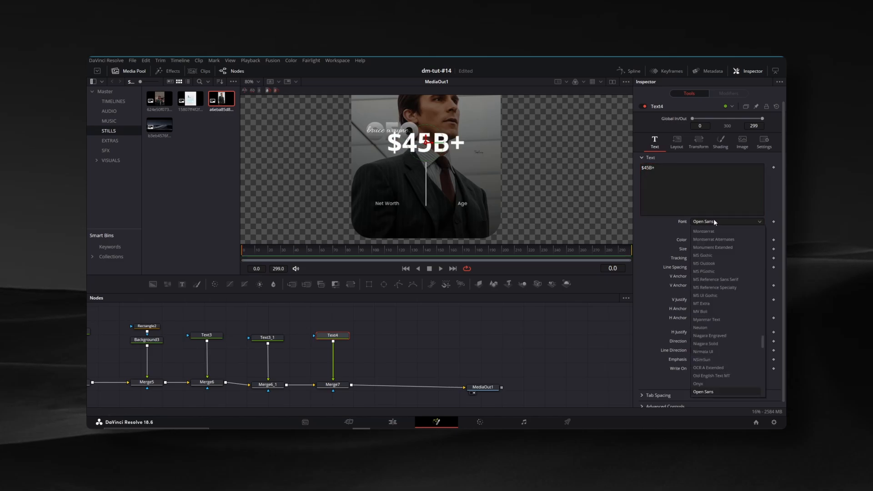
scroll(710, 291, down, 6)
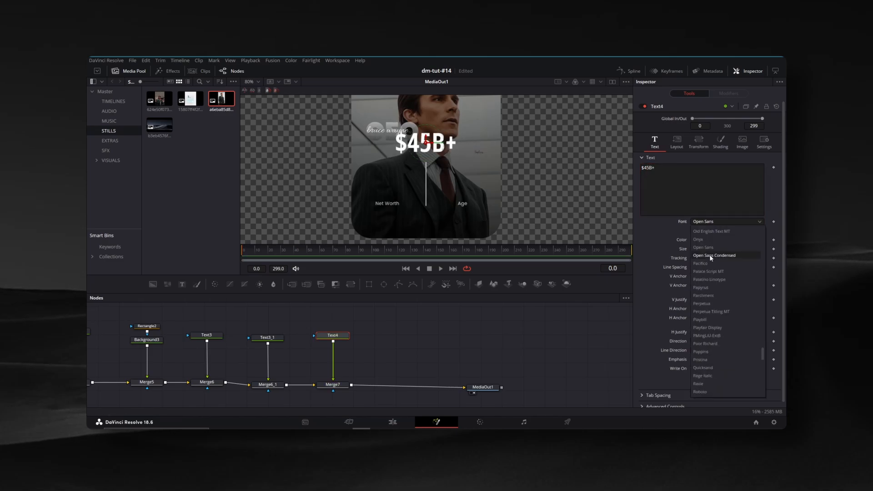
click(709, 352)
drag(432, 147, 394, 178)
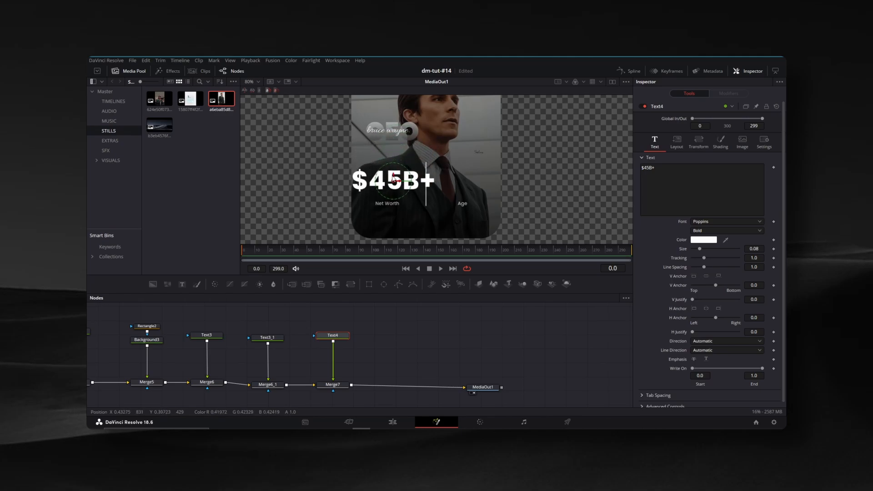
drag(753, 249, 610, 249)
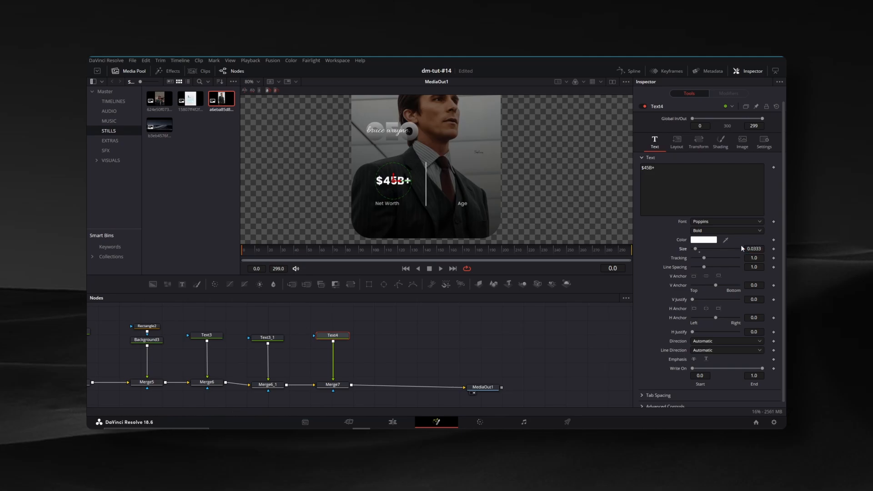
drag(408, 181, 404, 181)
Duplicate the "$45B+" text node with its merge and chain the copy before MediaOut1
click(490, 357)
drag(490, 357, 369, 346)
drag(377, 377, 439, 377)
mouse_move(252, 311)
mouse_down()
mouse_move(224, 380)
mouse_move(292, 331)
mouse_up()
key(ctrl+c)
key(ctrl+v)
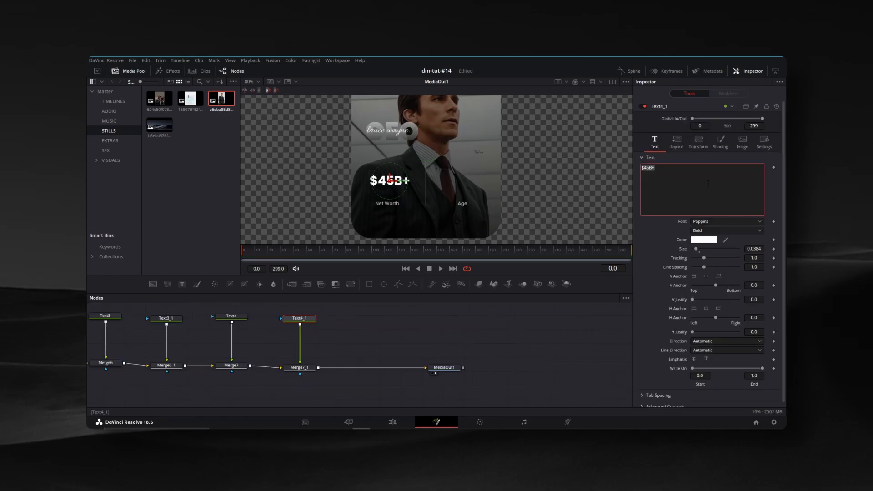
Change the duplicated figure to "41" in the Black style and place it above the "Age" label
text(41)
click(707, 231)
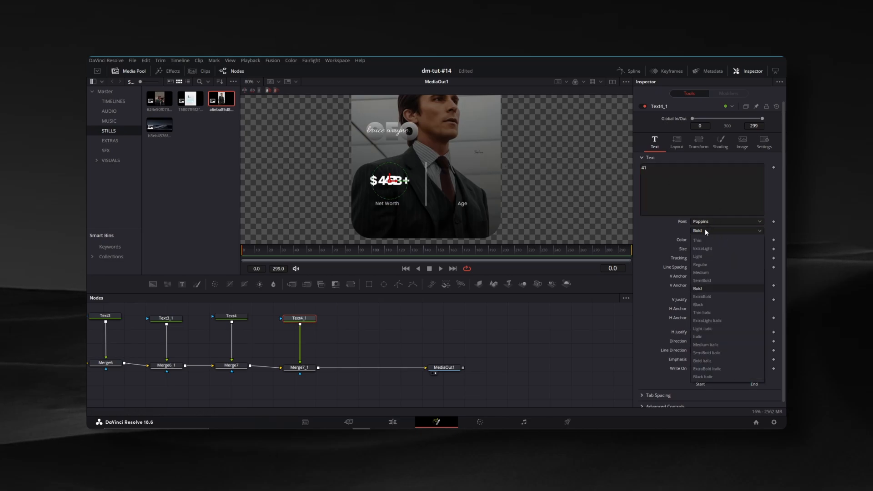
click(702, 305)
drag(392, 182, 466, 183)
click(522, 323)
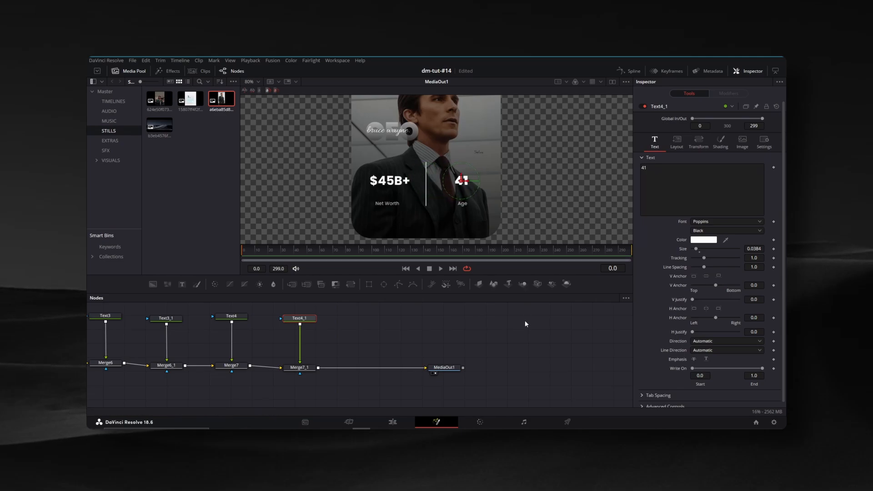
Move the MediaOut1 node farther right of the last merge in the node chain
scroll(445, 191, down, 2)
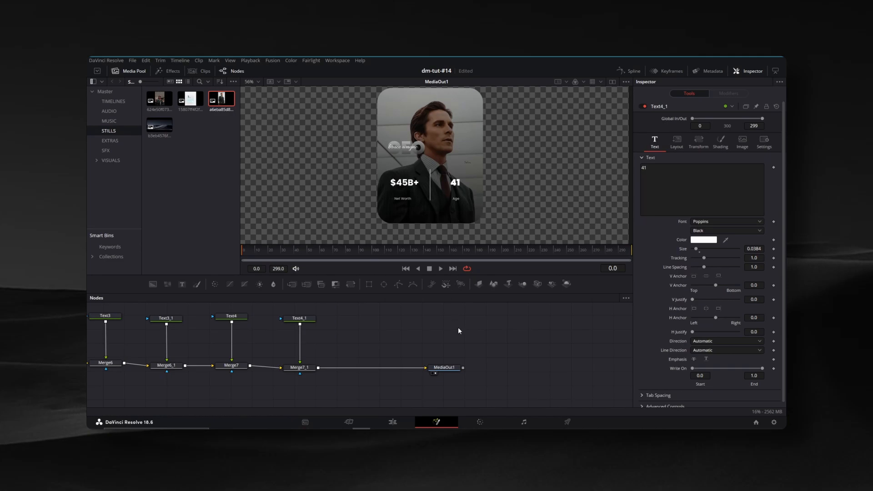
drag(460, 331, 458, 331)
drag(442, 367, 487, 365)
drag(424, 334, 584, 343)
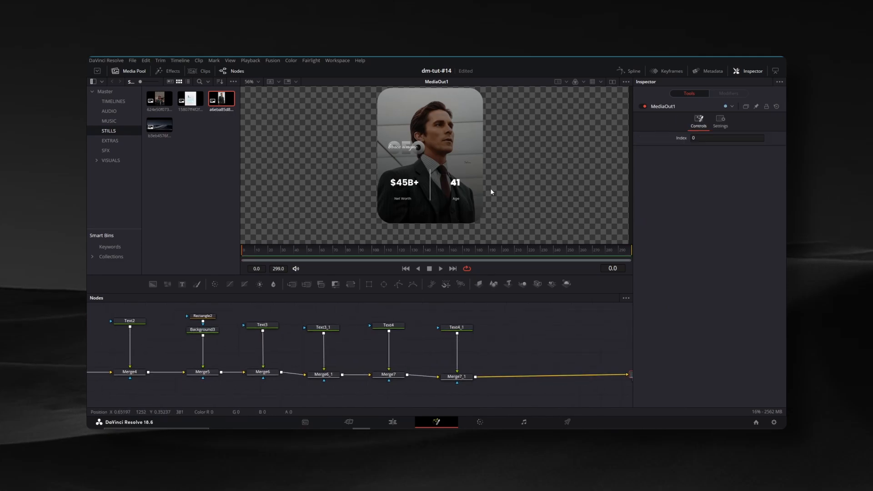
Keyframe the "CEO" text's layout center at frame 50 and lower its Y position at frame 0
drag(144, 315, 362, 322)
scroll(409, 156, up, 7)
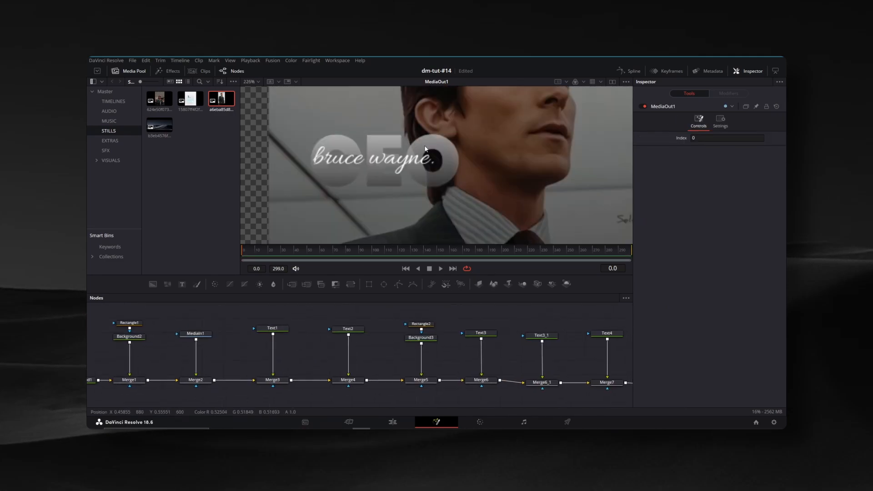
scroll(436, 183, down, 5)
click(272, 328)
click(298, 251)
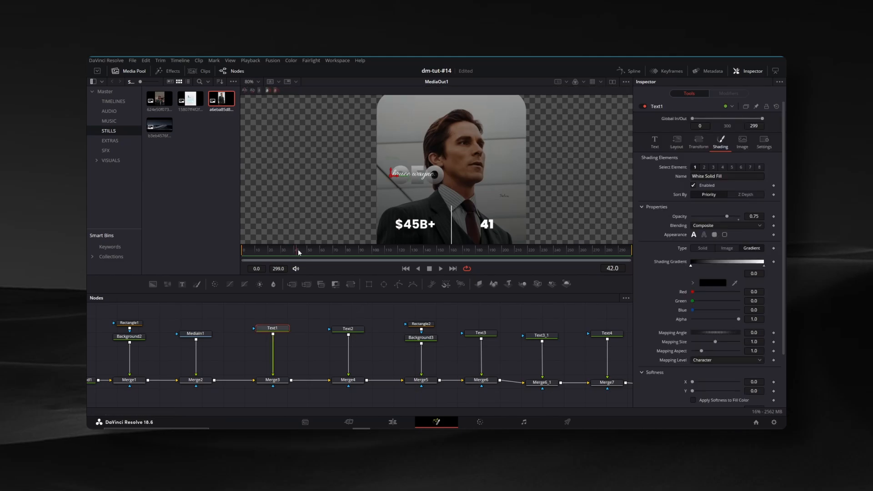
click(677, 141)
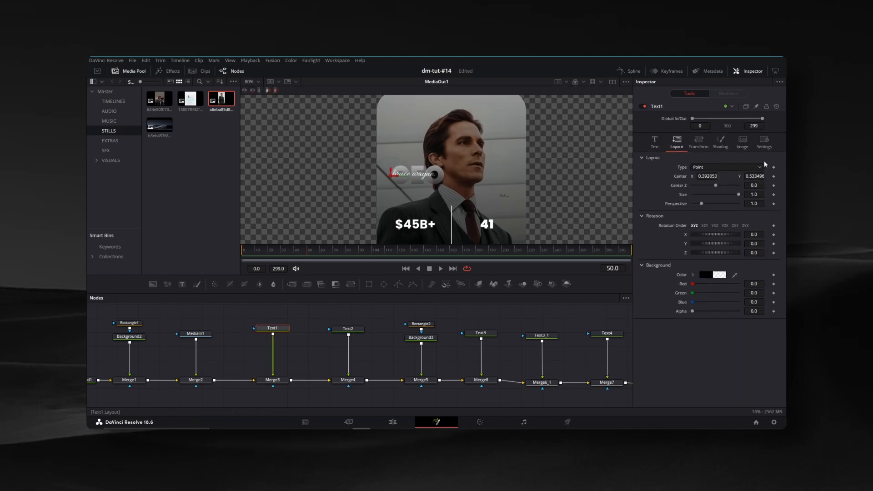
click(774, 176)
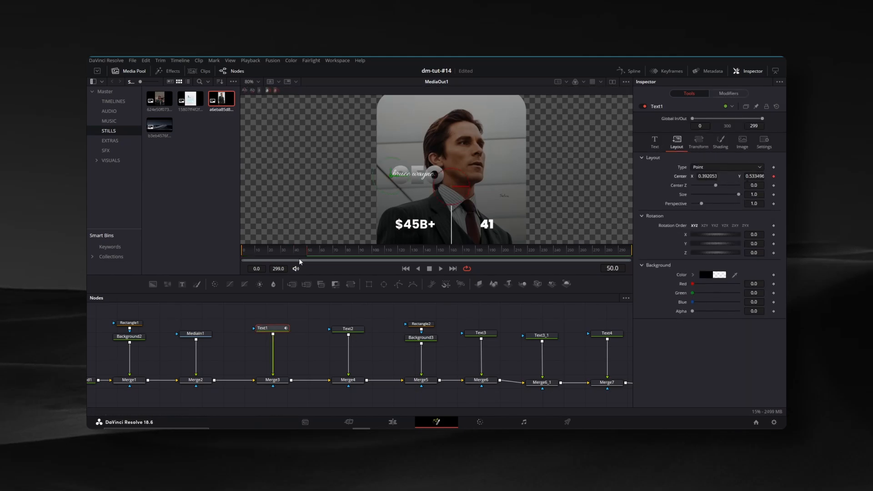
drag(279, 254, 245, 254)
drag(755, 176, 724, 176)
Keyframe the "CEO" text's shading opacity from 0 at frame 0 to 0.75 at frame 50
click(308, 253)
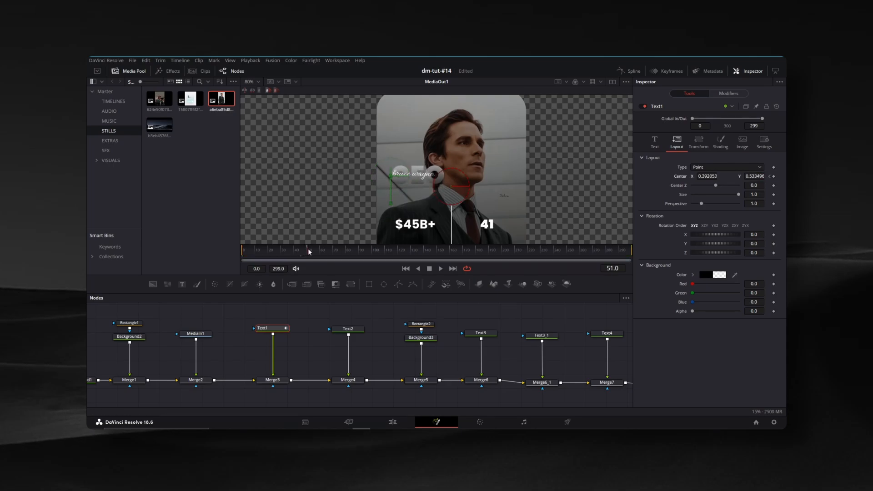
click(721, 144)
click(774, 216)
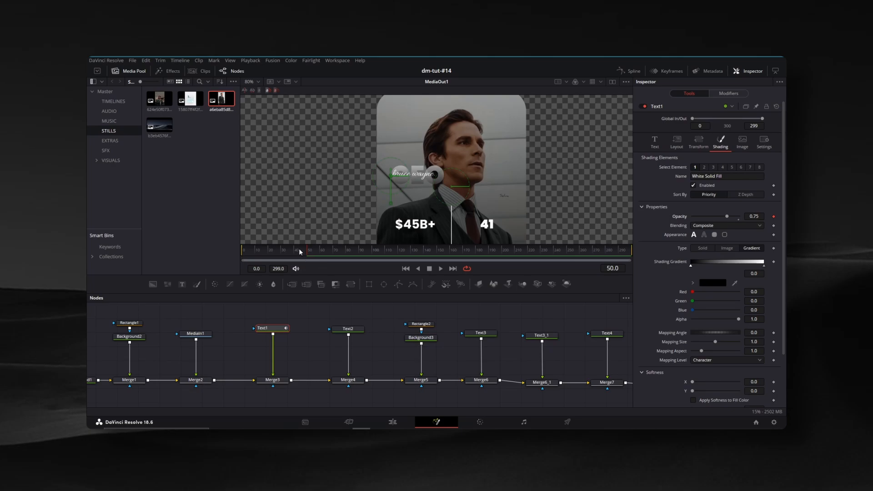
drag(300, 250, 232, 252)
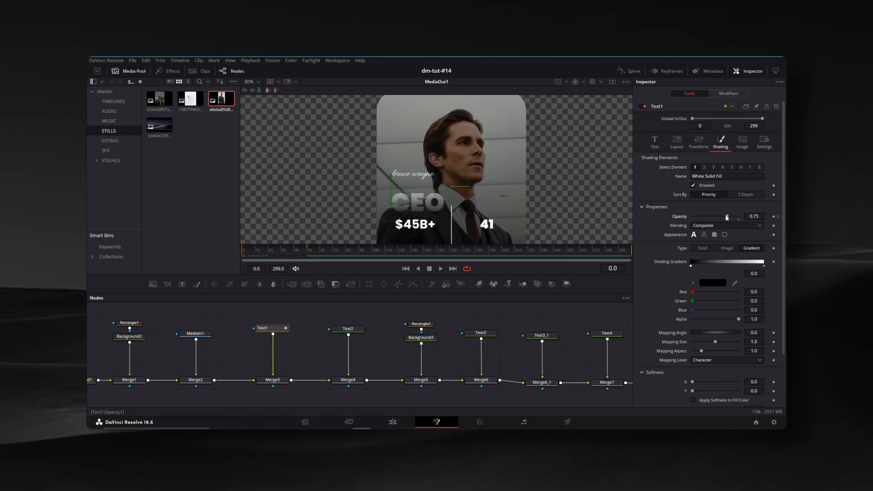
drag(727, 217, 683, 217)
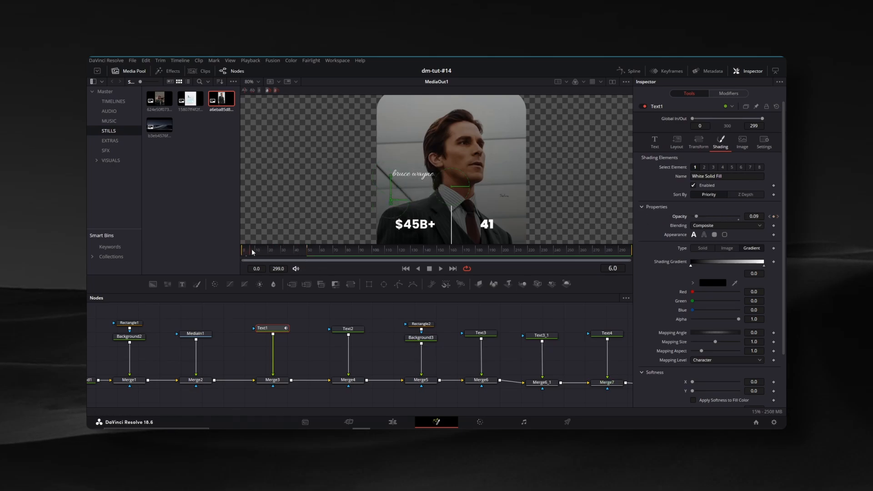
drag(252, 252, 308, 253)
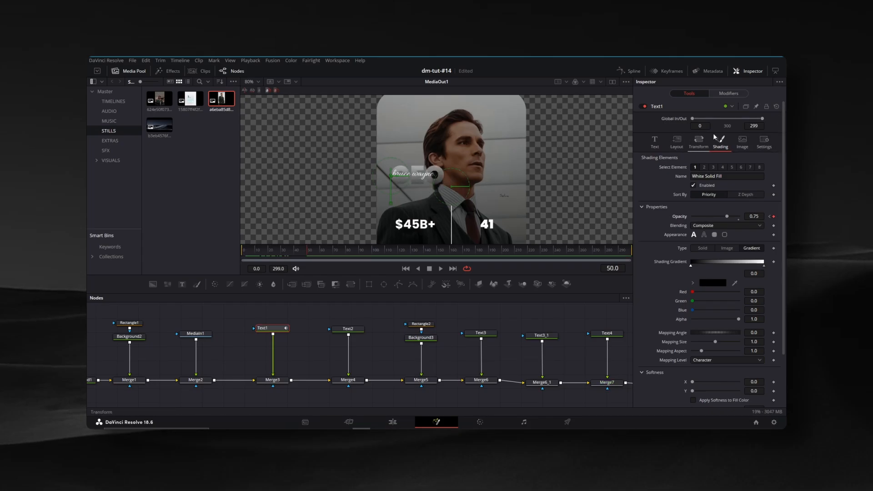
Enable motion blur on the "CEO" text and set its quality to 5
click(764, 141)
click(693, 190)
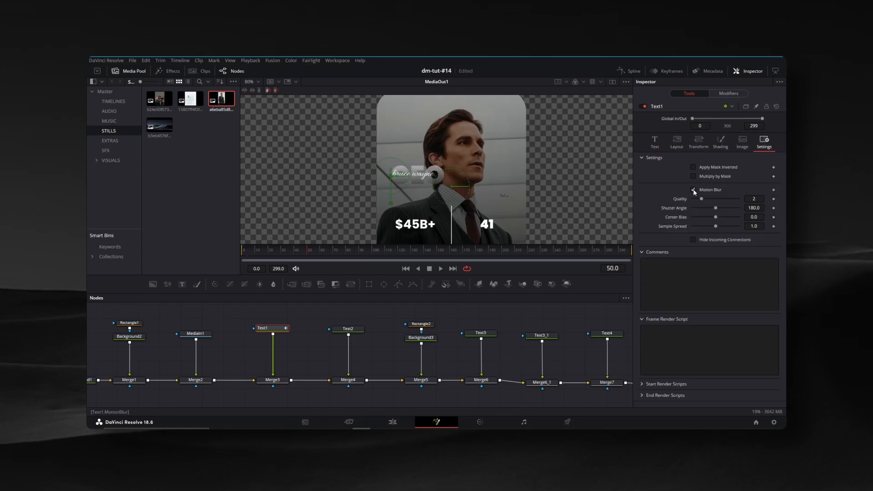
drag(702, 199, 716, 199)
Add a Follower modifier to the "bruce wayne." text and open the modifier's controls
drag(314, 310, 347, 316)
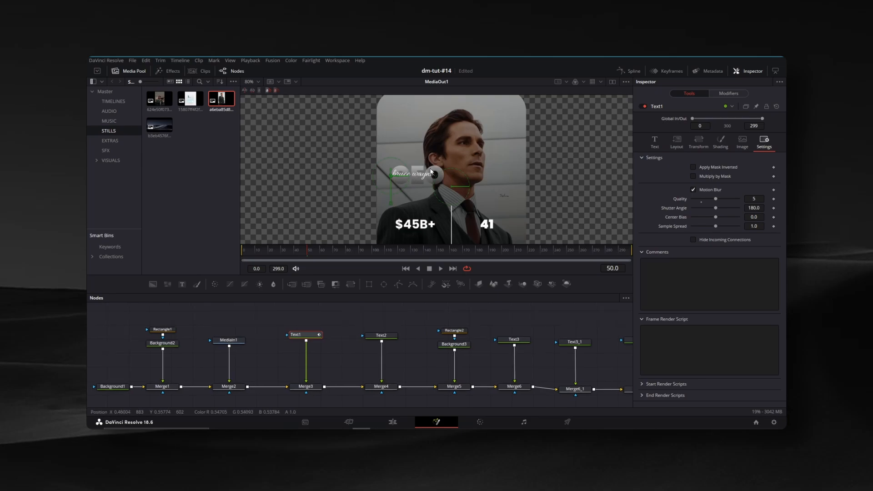
click(381, 335)
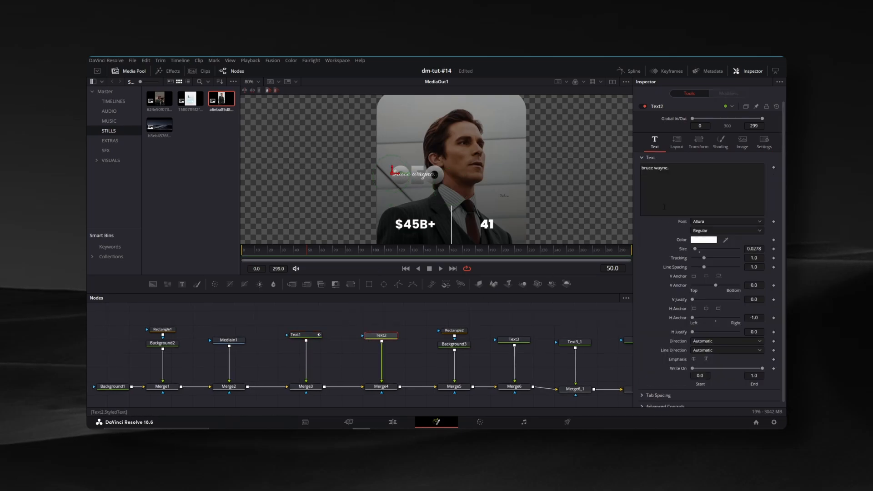
right_click(682, 188)
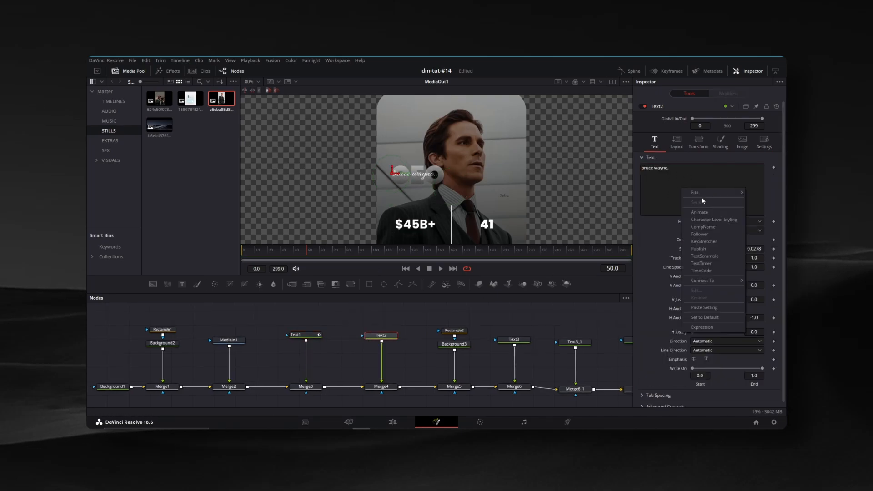
click(707, 234)
click(730, 94)
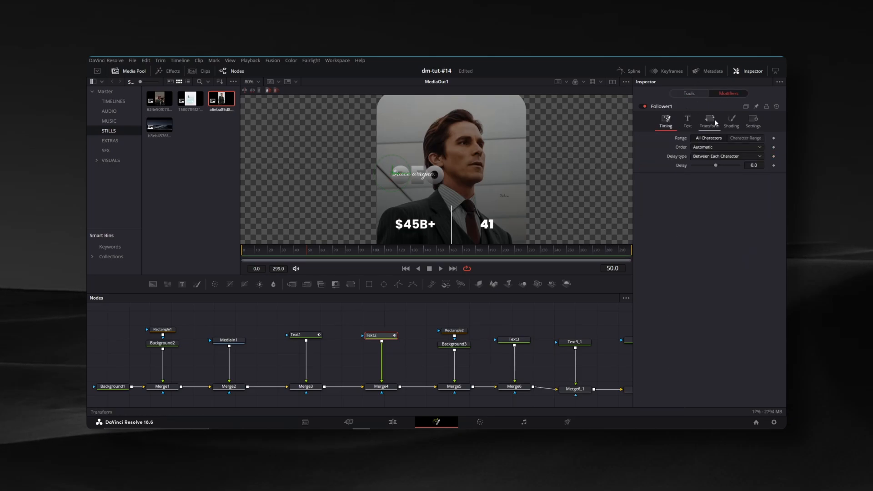
Keyframe the Follower's shading position offset and opacity at frame 50
click(740, 128)
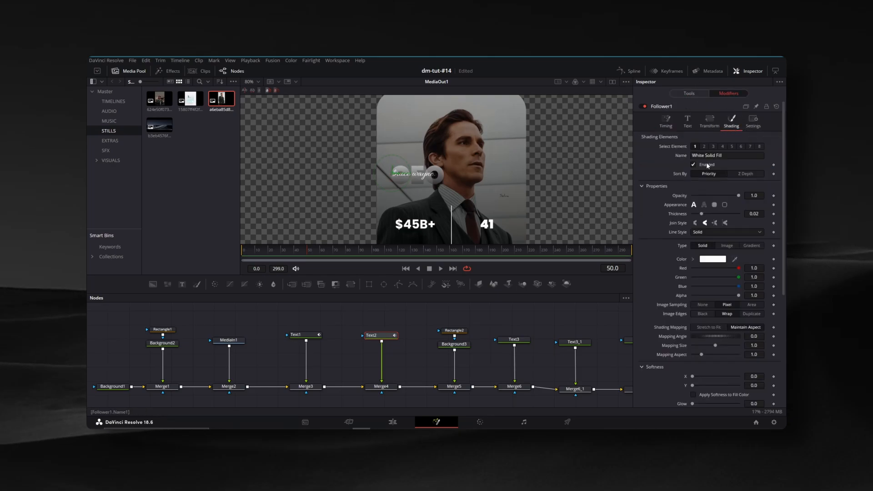
scroll(750, 246, down, 3)
scroll(749, 246, down, 2)
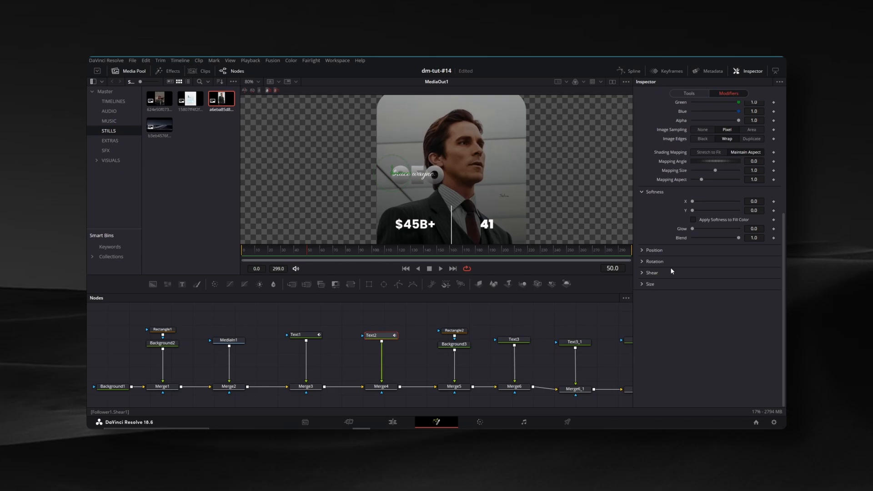
click(643, 250)
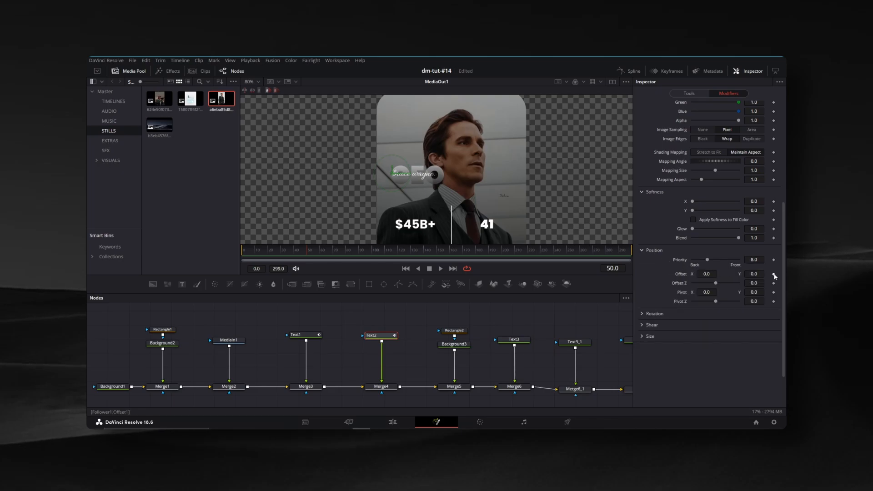
click(775, 274)
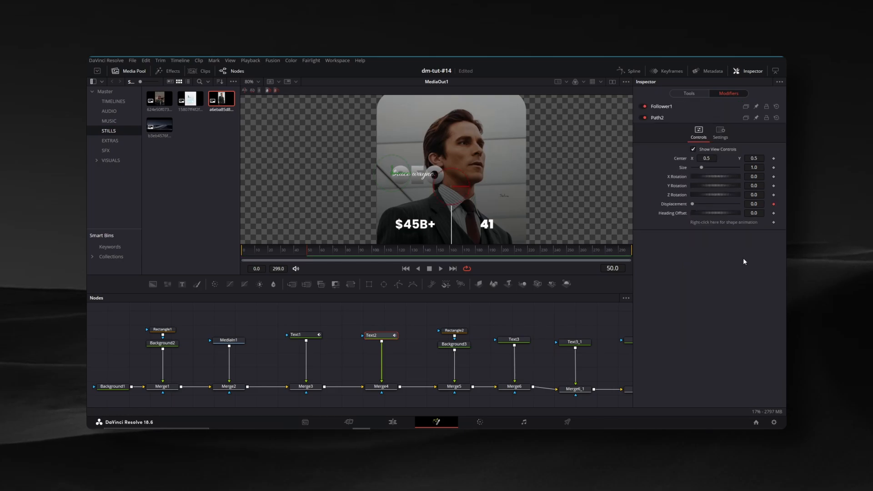
click(681, 111)
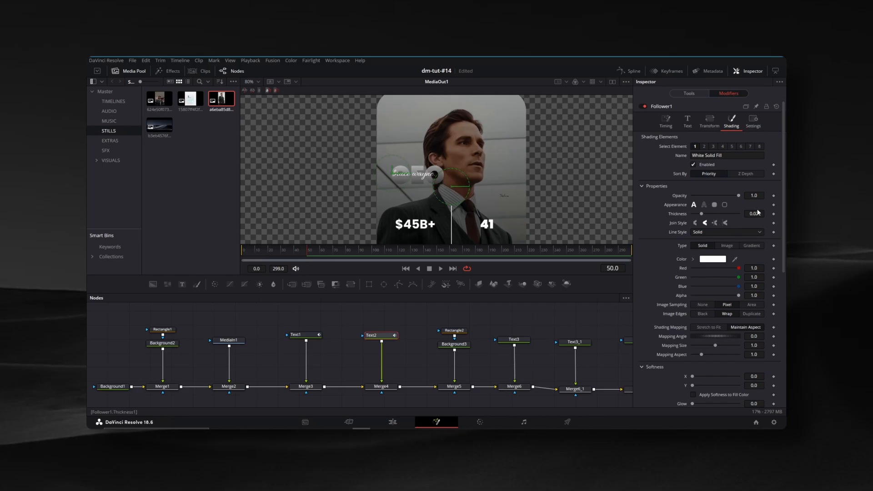
scroll(758, 212, down, 5)
scroll(773, 216, up, 5)
At frame 0, lower the Follower's Y offset and fade the "bruce wayne." text out completely
click(291, 251)
drag(290, 252, 238, 251)
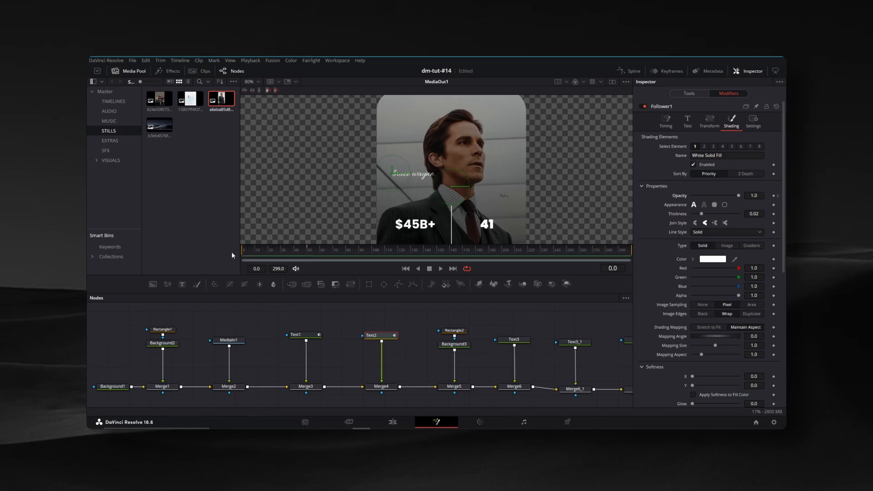
scroll(668, 221, down, 5)
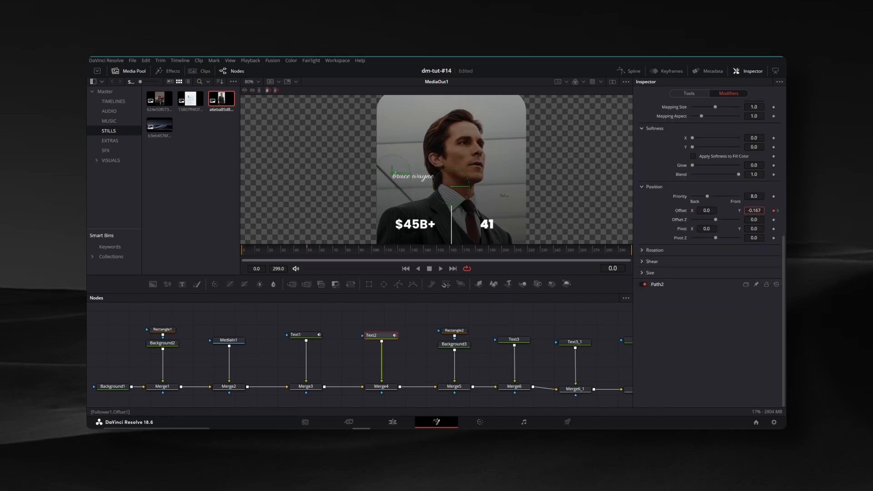
scroll(740, 243, up, 5)
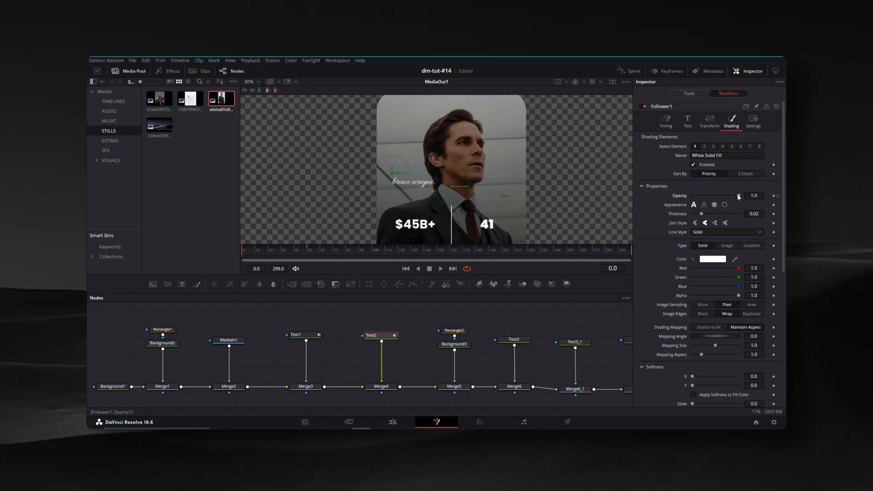
Set the Follower's order to Left to Right with a delay of 3 between each character
click(667, 121)
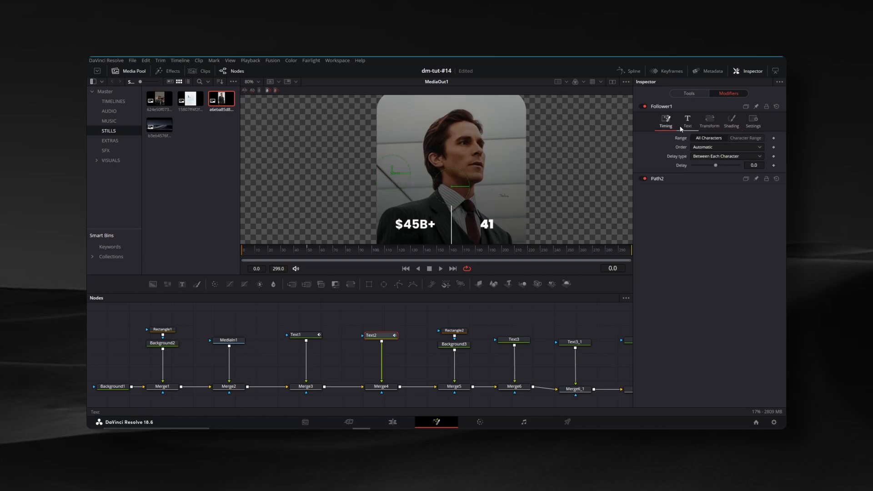
click(708, 149)
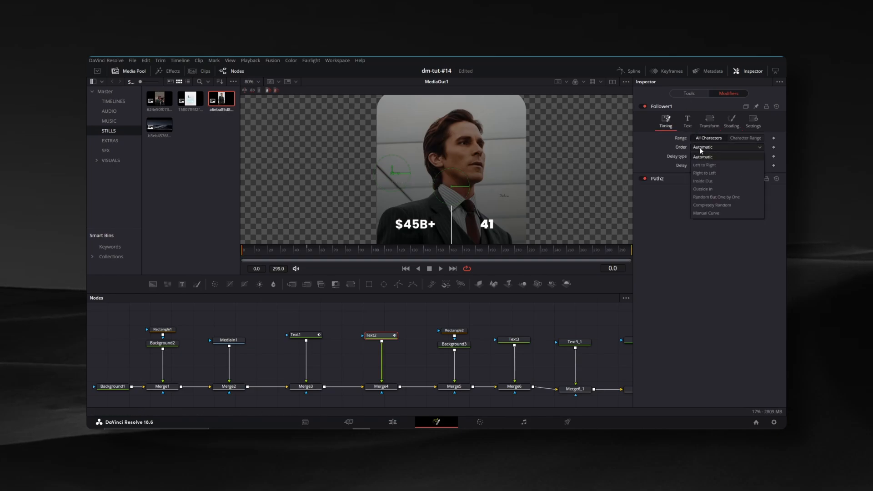
click(706, 167)
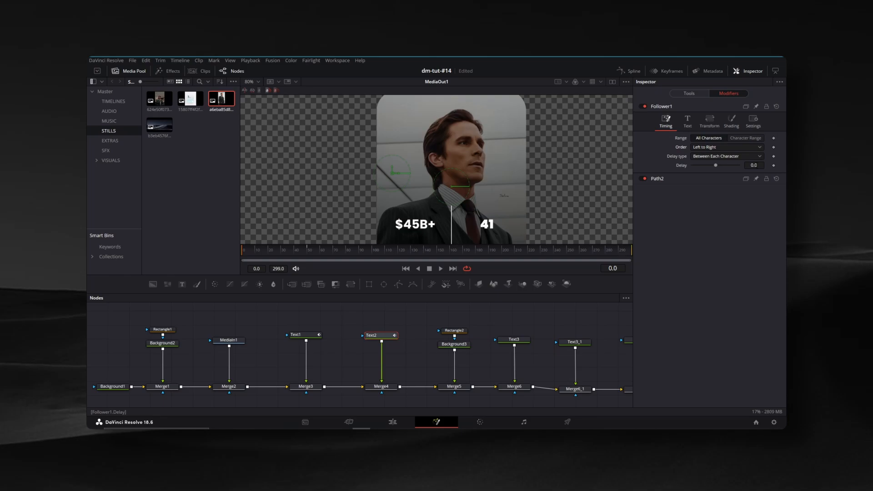
double_click(756, 166)
text(3)
key(Return)
Turn on motion blur for the "bruce wayne." text with quality 5 and shutter angle 360
click(690, 94)
click(764, 141)
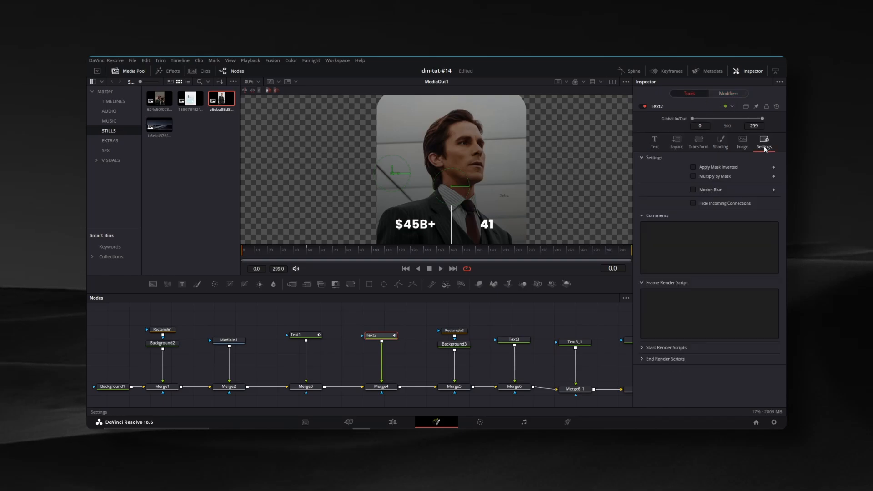
click(694, 189)
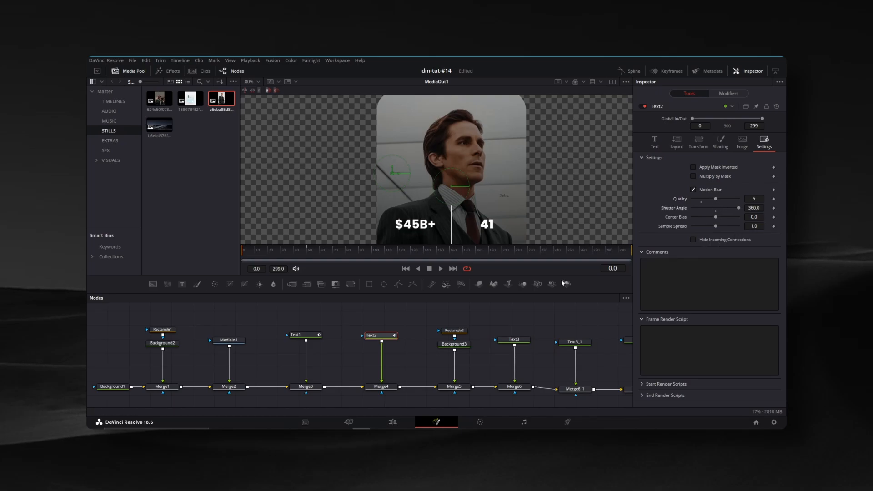
Scrub the timeline to frame 114 to preview the title animation and inspect the lower part of the card
drag(570, 317, 471, 318)
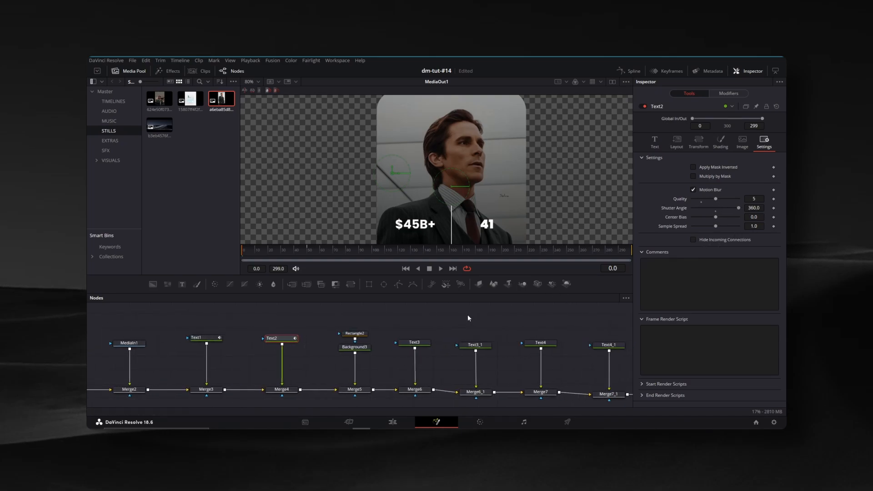
click(655, 141)
drag(286, 254, 321, 256)
drag(321, 256, 390, 256)
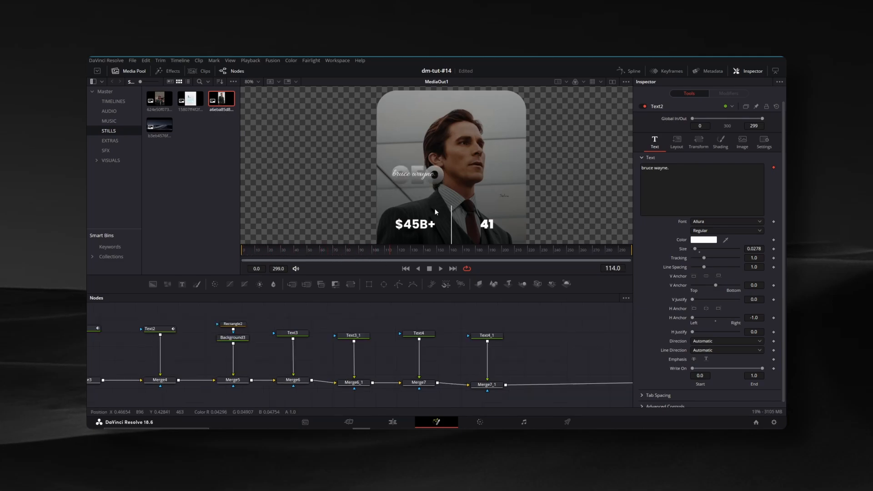
drag(431, 222, 411, 169)
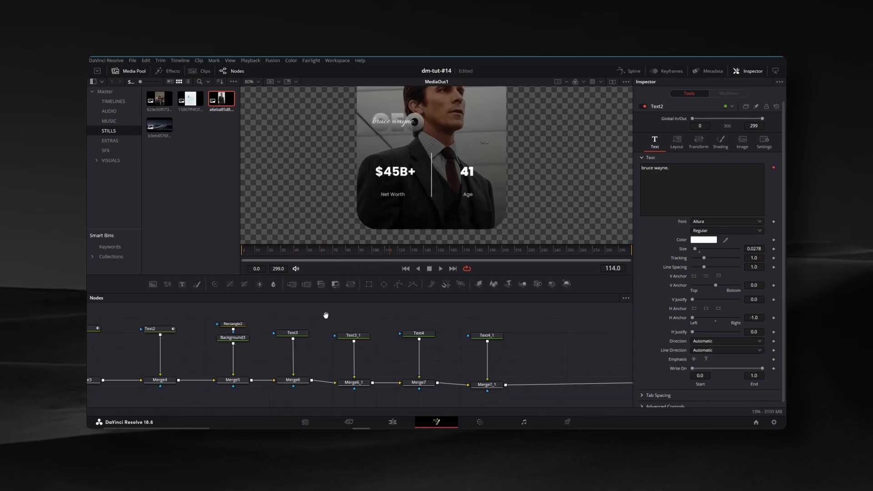
Fade in the "Net Worth" label by keyframing its shading opacity at 1.0 on frame 50 and 0.0 on frame 0
drag(325, 316, 364, 316)
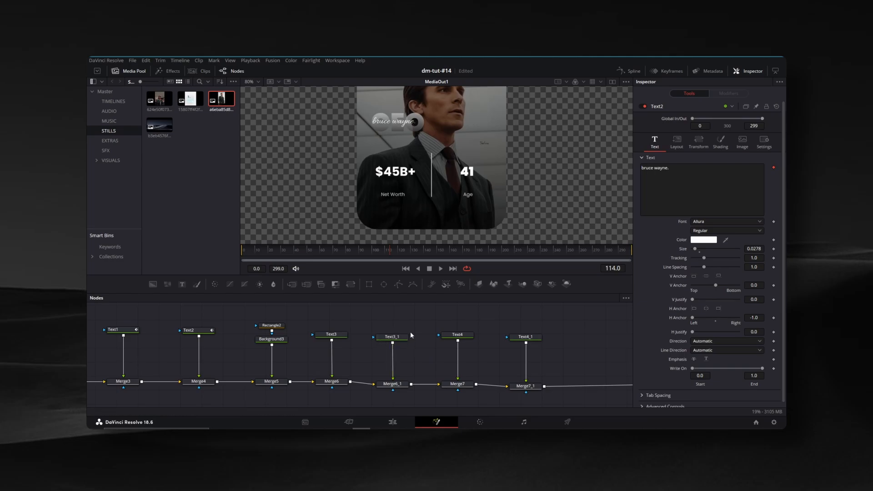
click(336, 335)
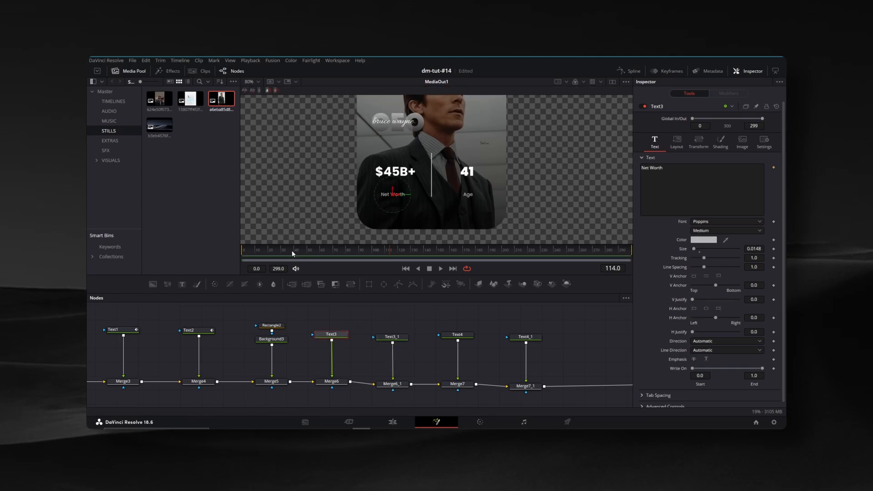
click(309, 251)
click(721, 142)
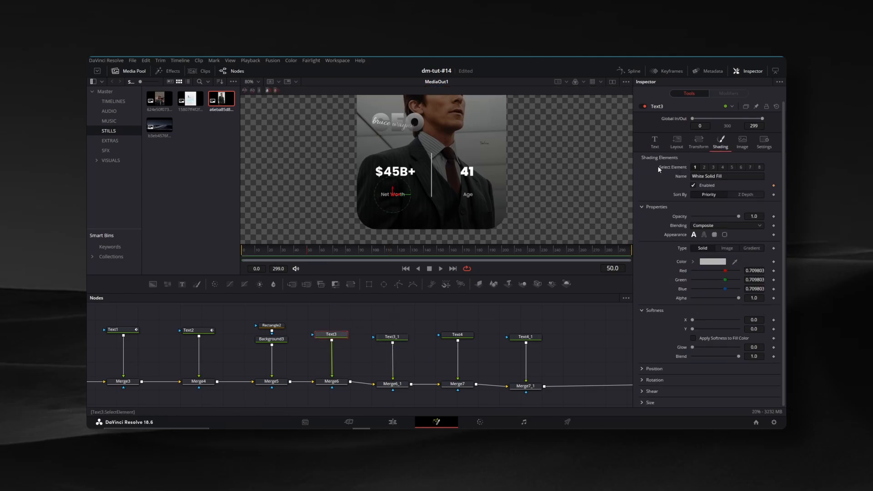
click(774, 216)
drag(291, 249, 226, 253)
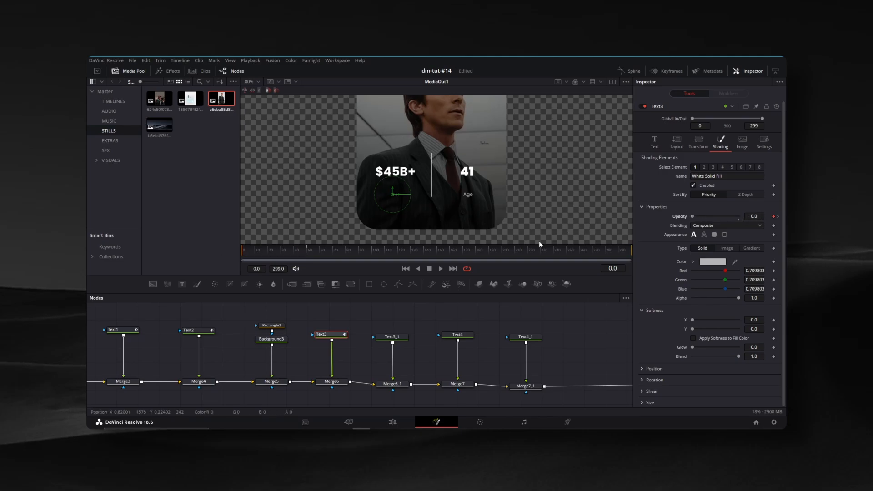
Fade in the "Age" label by keyframing its shading opacity at 1.0 on frame 50 and 0 on frame 0
click(307, 249)
click(400, 337)
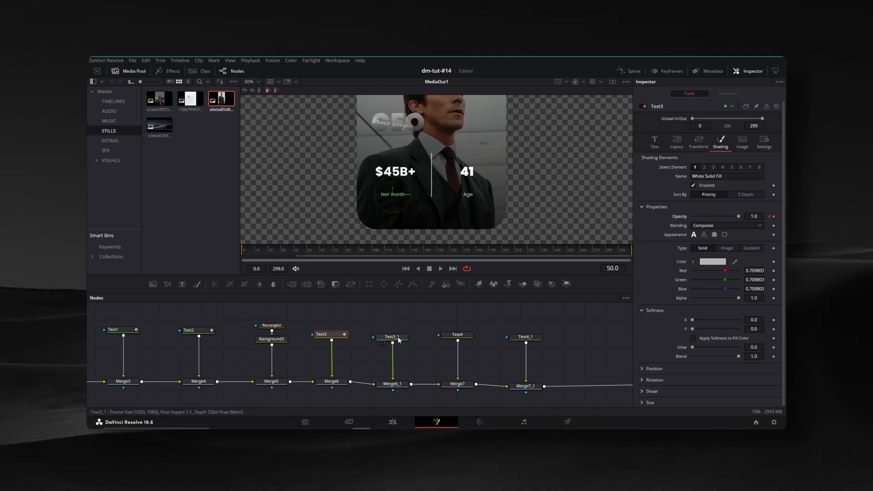
click(723, 149)
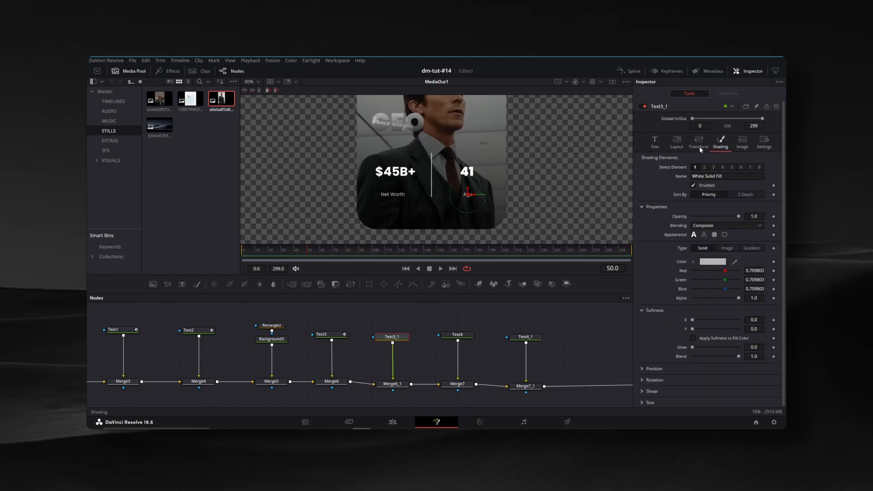
click(774, 216)
key(Home)
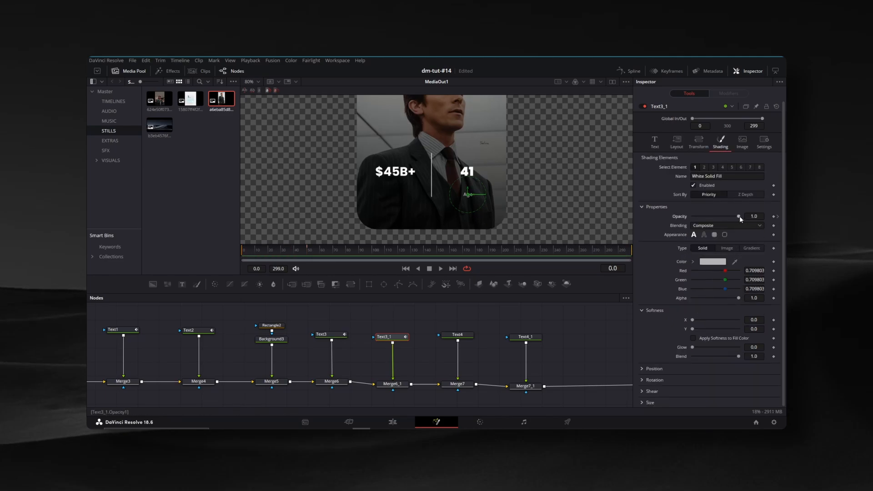
Fade in the "$45B+" text by keyframing its opacity at full on frame 50 and 0 on frame 0
click(309, 250)
click(457, 334)
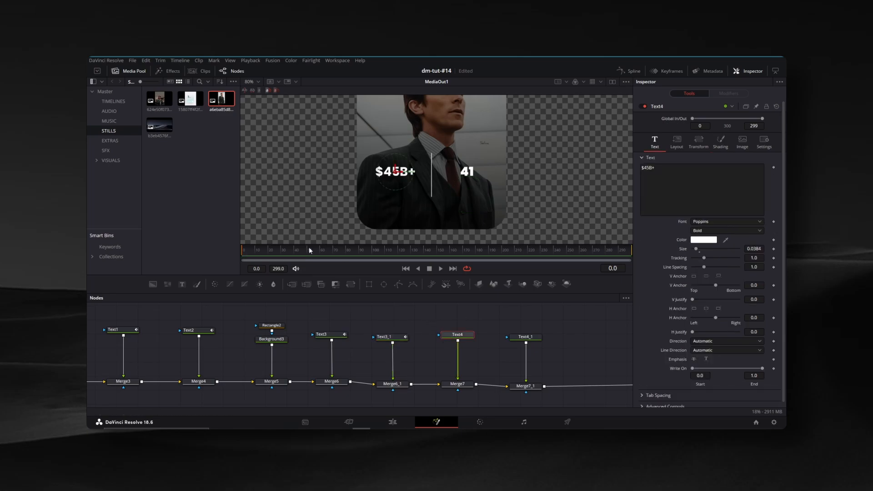
click(774, 217)
drag(307, 250, 242, 250)
drag(739, 216, 692, 217)
Fade in the "41" text by keyframing its opacity at full on frame 50 and 0 on frame 0
click(526, 337)
click(308, 250)
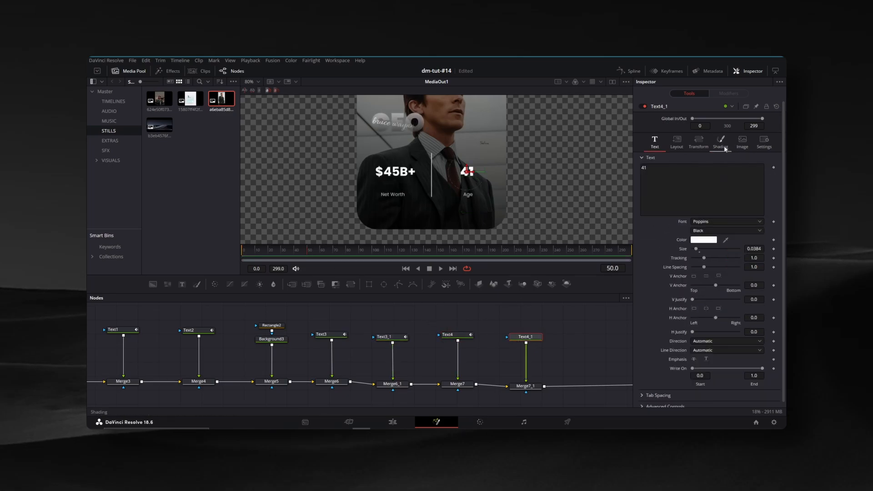
click(721, 142)
click(774, 216)
drag(307, 250, 242, 250)
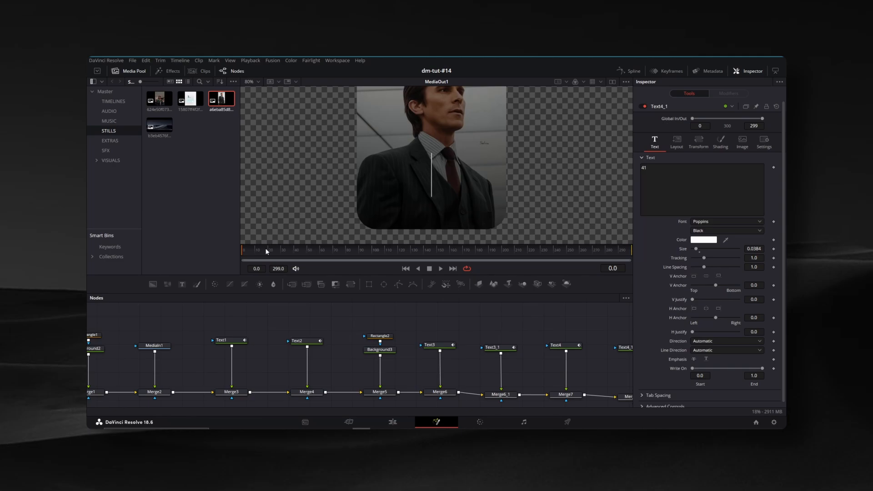
Animate the divider's growth by keyframing Rectangle2's height at 0.139 on frame 50 and 0 on frame 0
drag(266, 250, 307, 250)
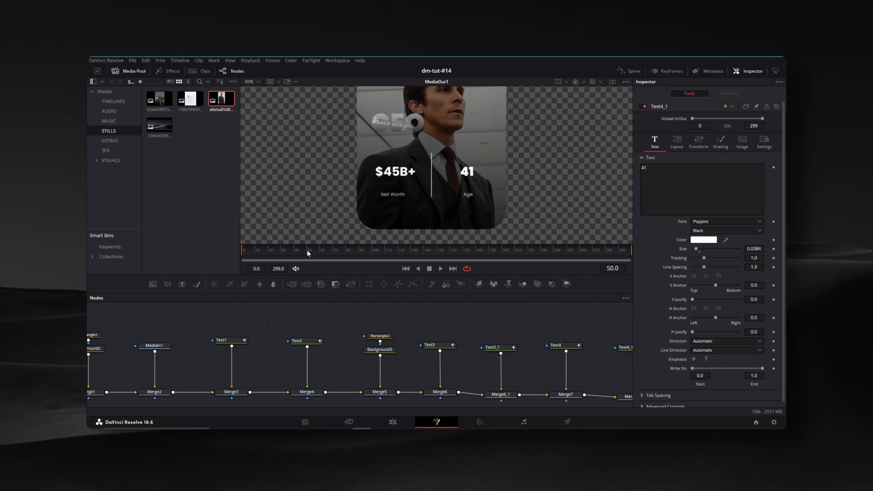
click(386, 337)
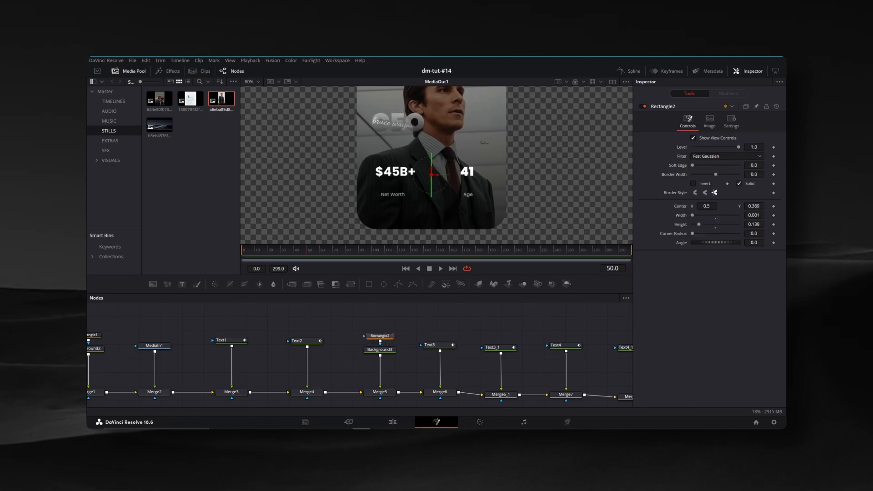
click(775, 224)
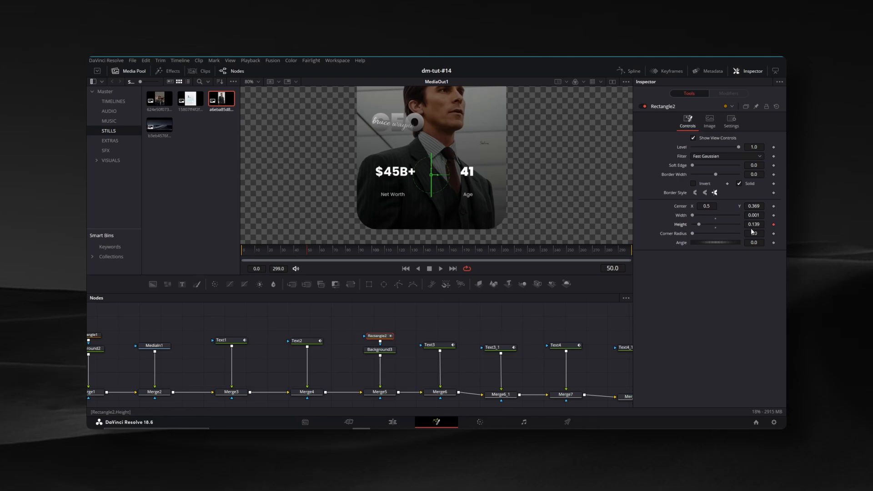
drag(302, 253, 223, 251)
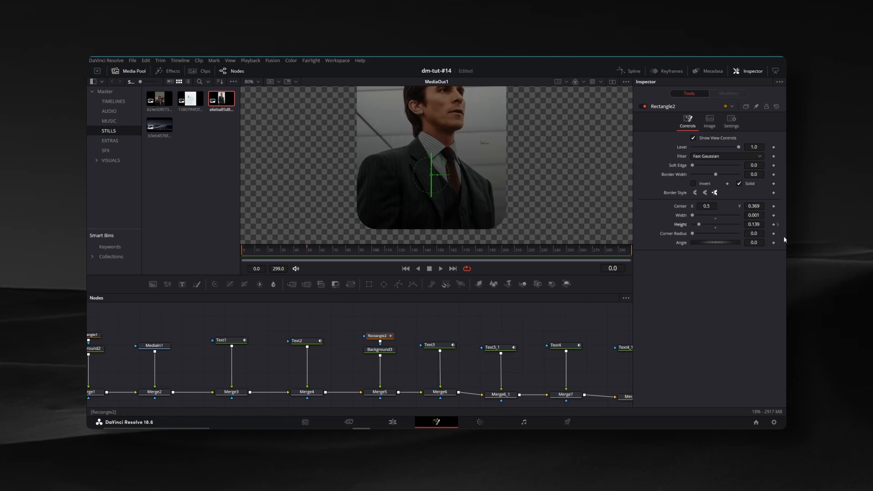
click(754, 224)
text(0)
key(Return)
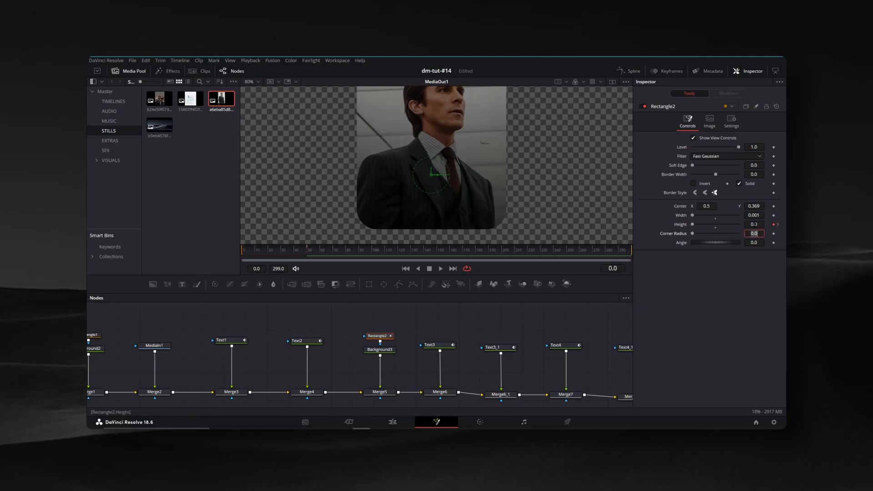
Preview the divider's growth and turn on motion blur for Rectangle2 with quality 5
drag(248, 252, 285, 247)
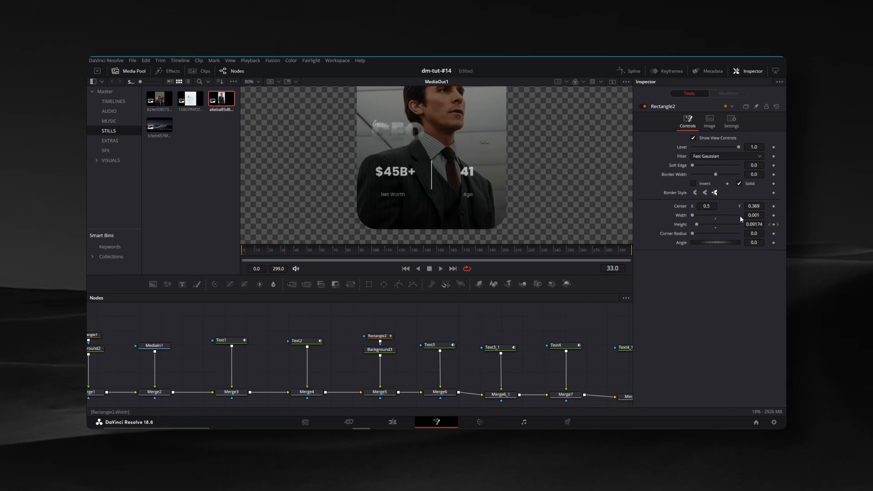
click(727, 121)
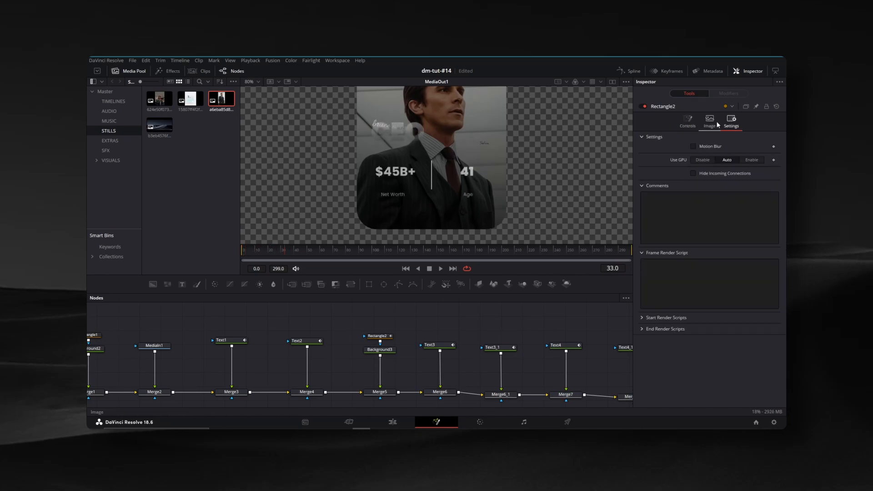
click(693, 147)
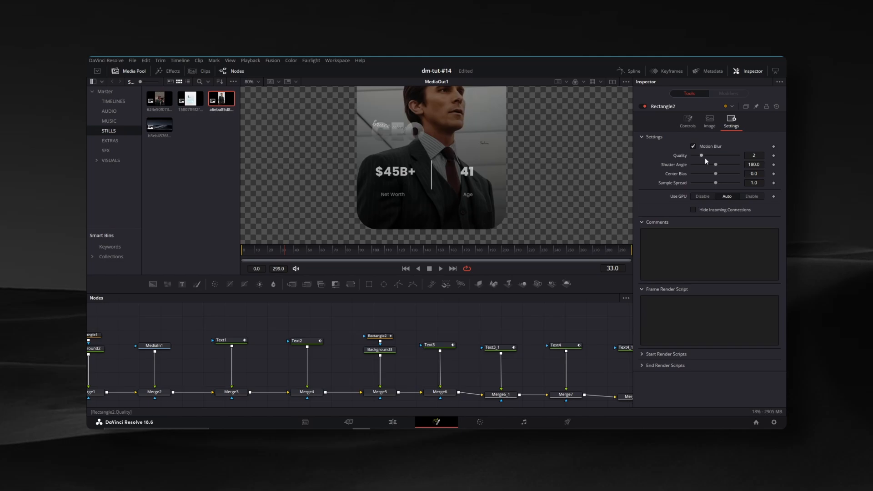
Insert a Transform node between Merge7_1 and MediaOut1
drag(576, 355, 294, 347)
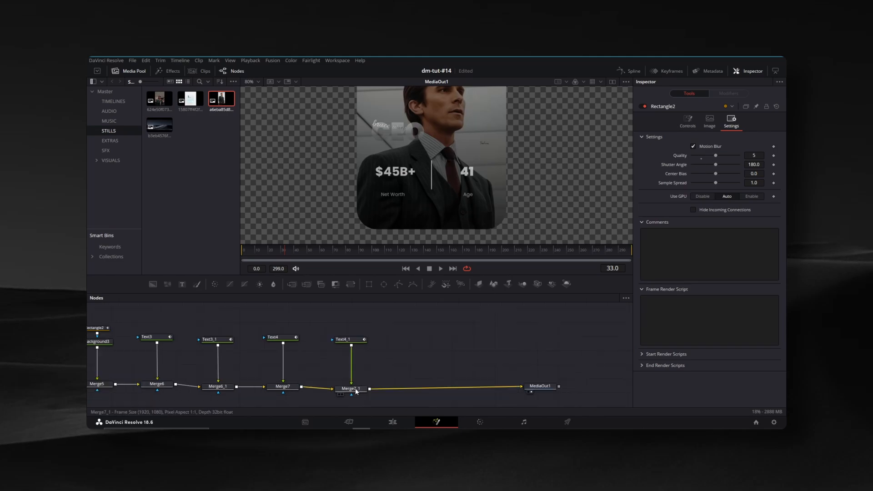
click(355, 390)
click(352, 285)
drag(390, 390, 407, 388)
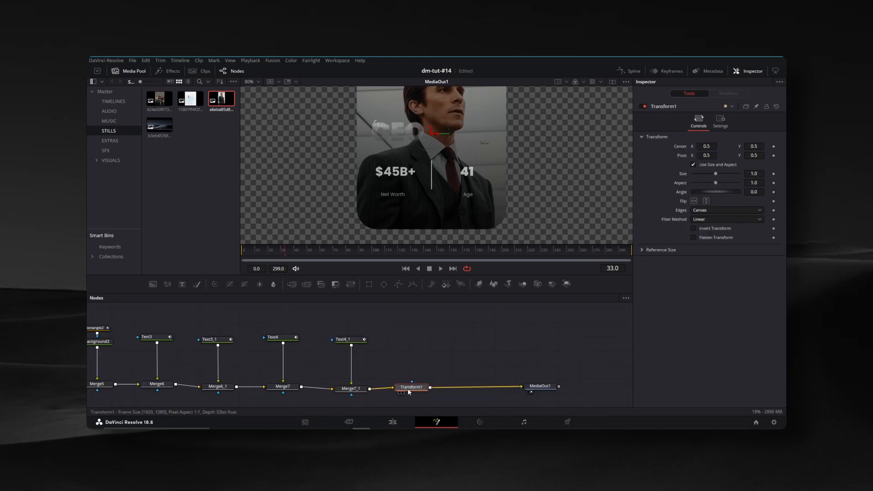
Make the whole card rise by keyframing the Transform's center at 0.5, 0.5 on frame 50 and a lower Y on frame 0
scroll(298, 213, down, 2)
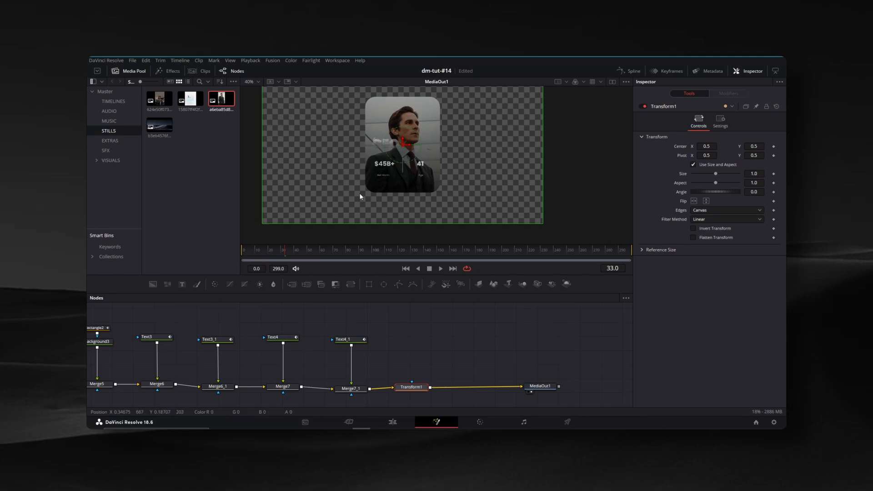
click(307, 251)
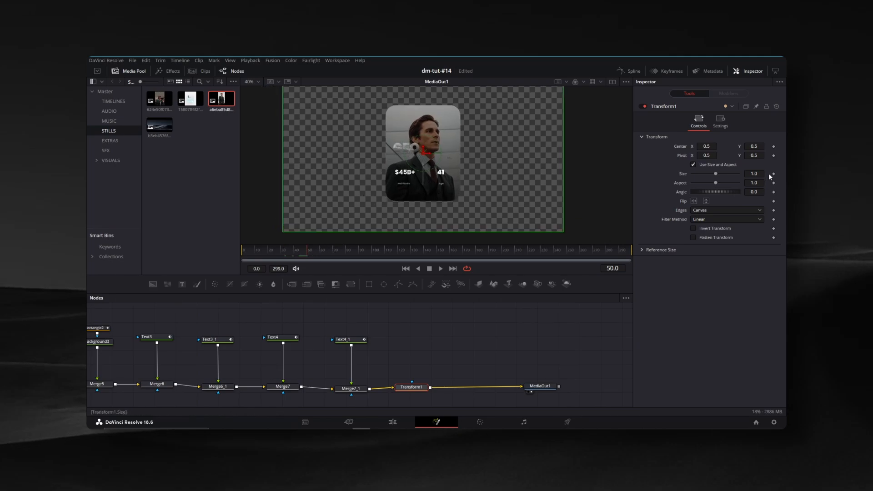
click(774, 146)
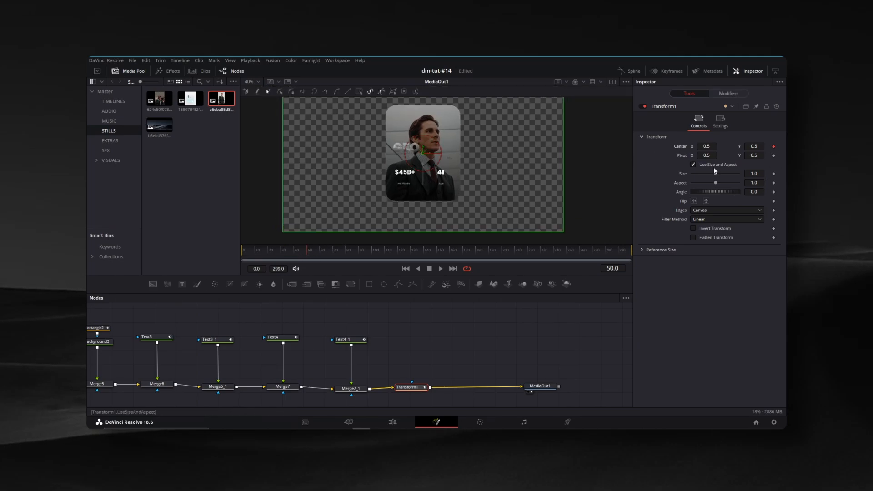
drag(284, 253, 236, 253)
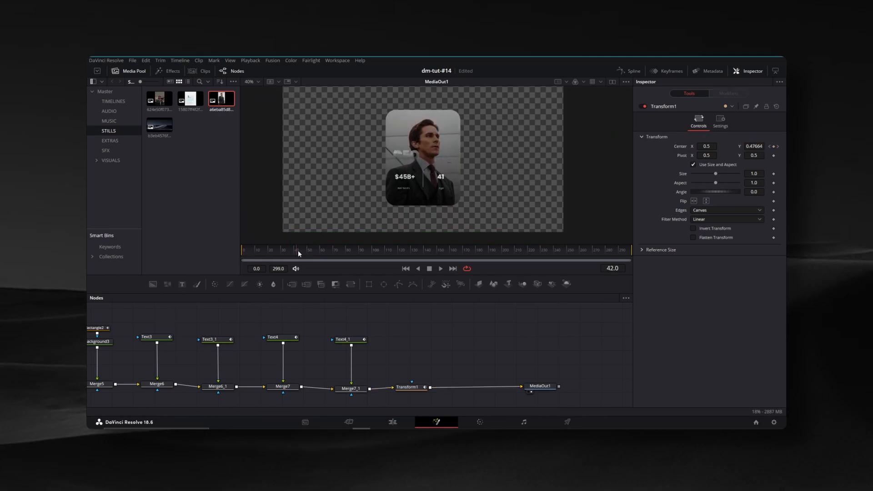
drag(298, 250, 367, 253)
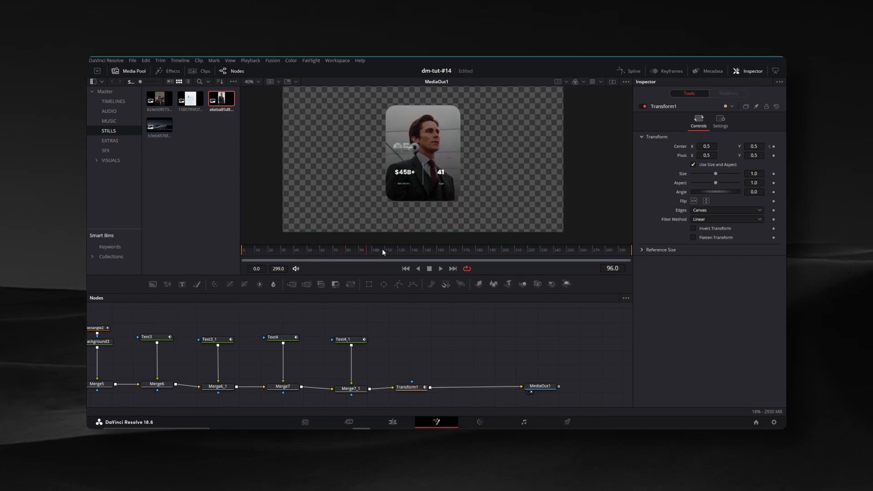
Display the animation curves of all keyframed nodes in the spline editor and fit them to the view
click(629, 71)
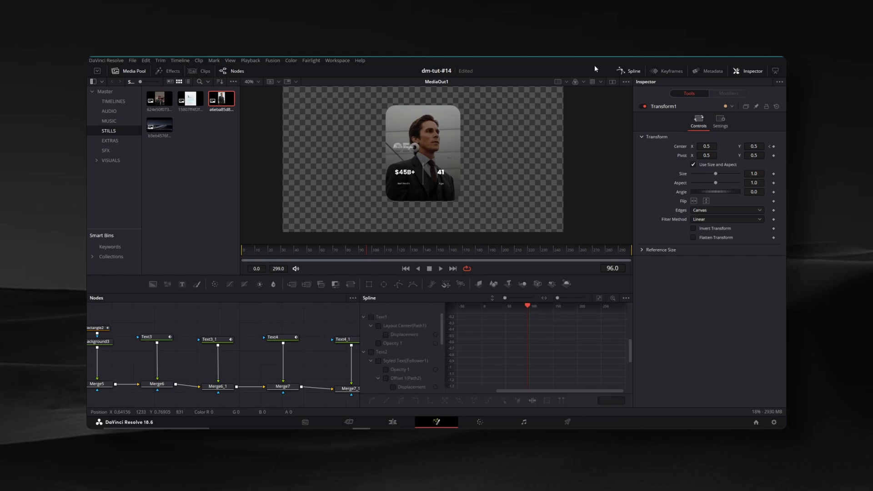
click(371, 318)
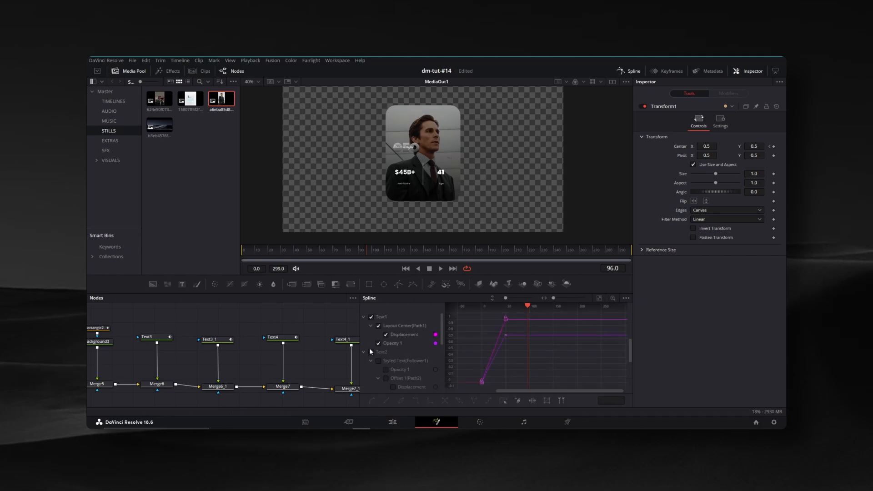
click(370, 352)
scroll(375, 344, down, 3)
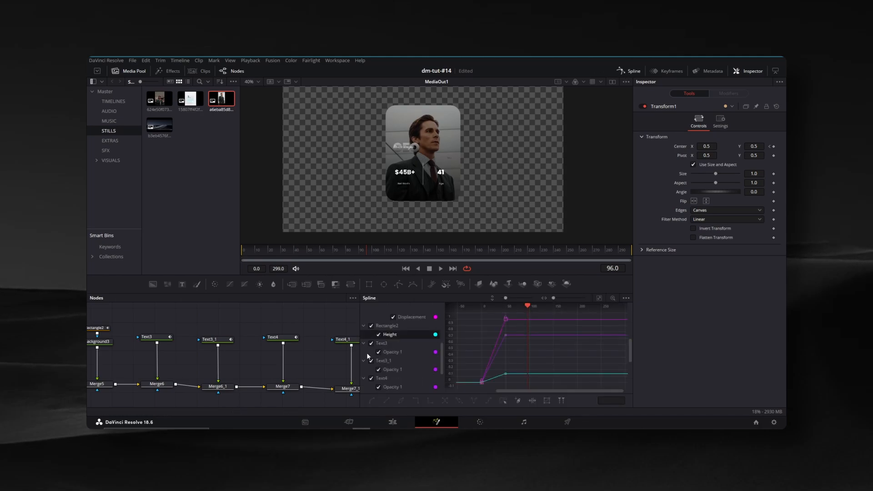
scroll(378, 359, down, 2)
click(370, 369)
scroll(394, 353, up, 5)
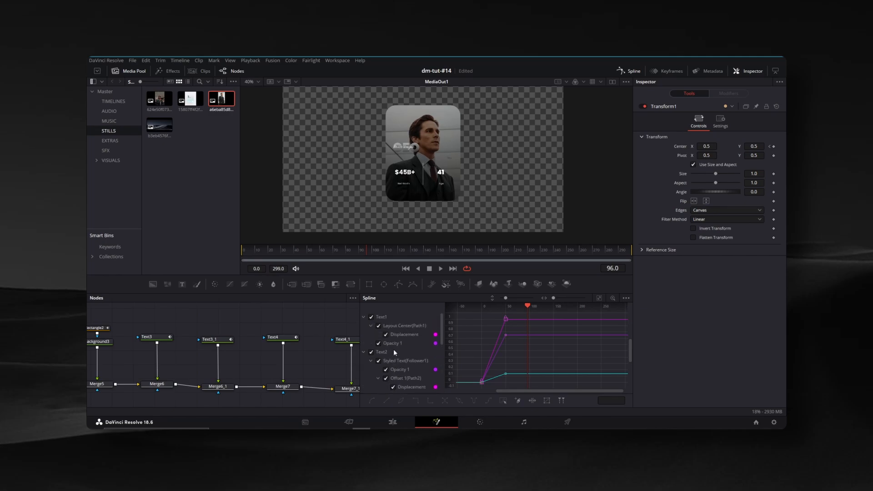
click(599, 299)
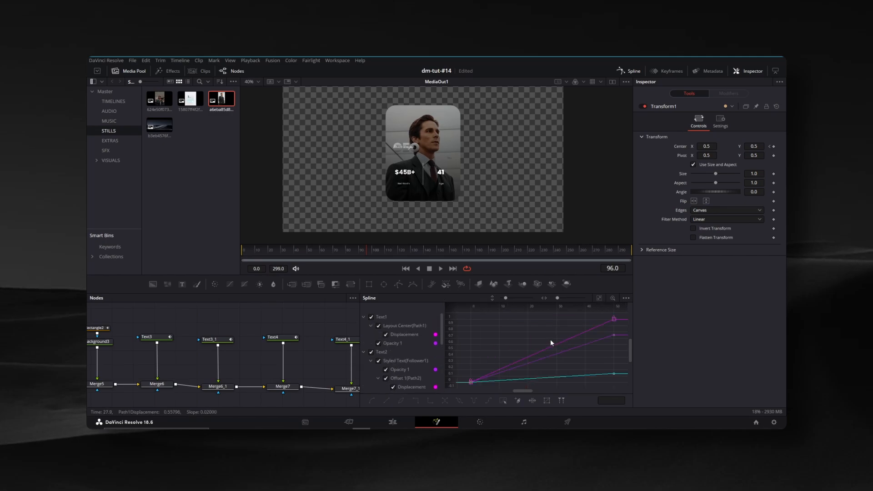
Apply Out Cubic easing to the animation curves of the keyframed nodes in the spline editor
right_click(521, 331)
mouse_move(540, 228)
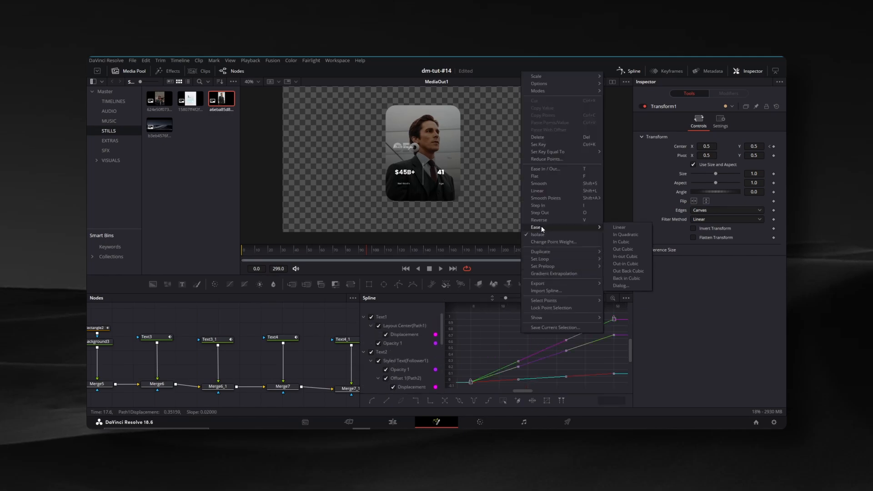
click(620, 250)
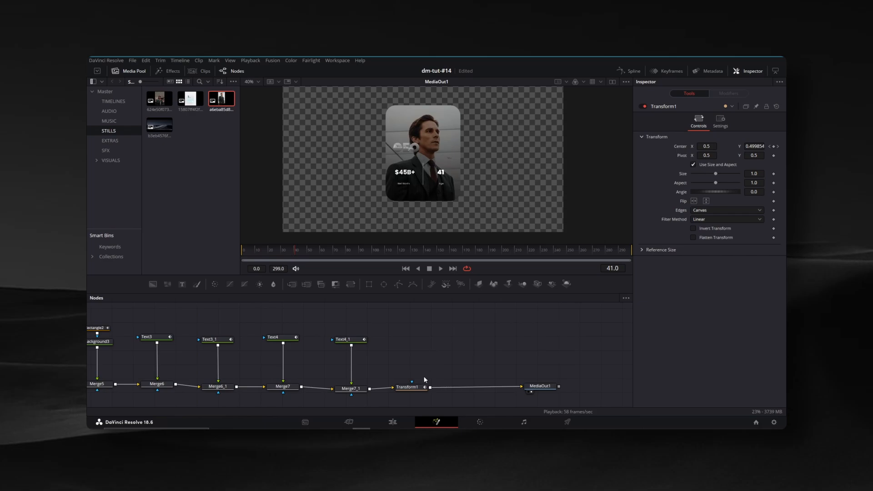
Insert a Glow node between Transform1 and MediaOut1 and raise its glow size to about 85.8
click(413, 390)
key(shift+space)
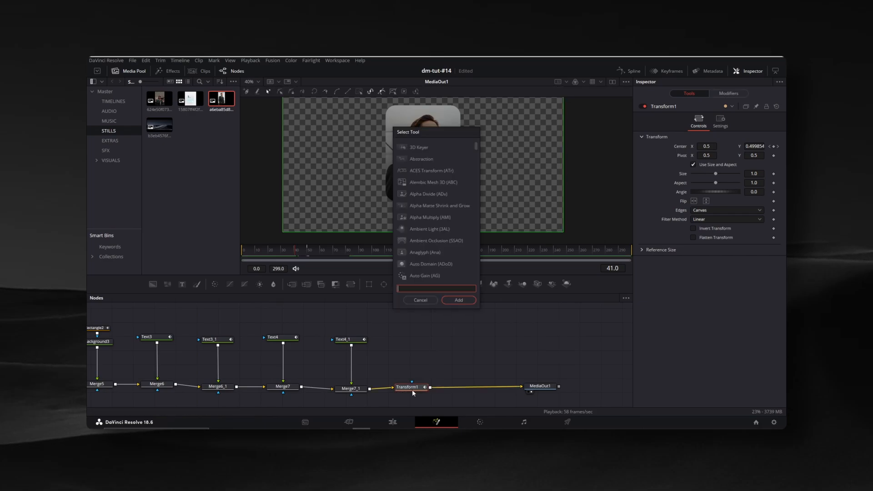
text(glow)
key(Return)
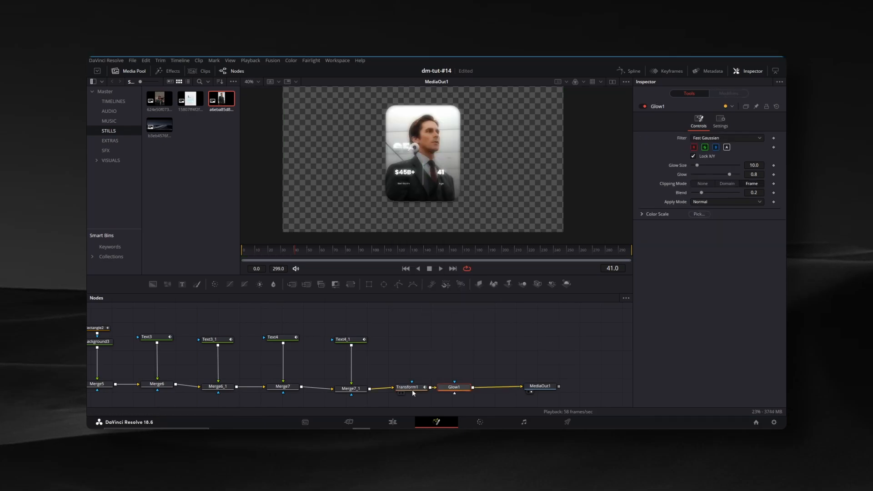
drag(697, 165, 738, 166)
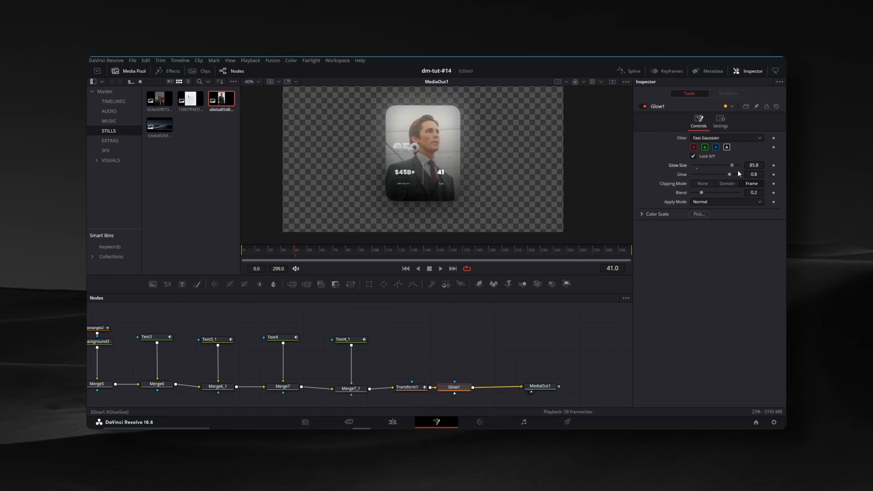
Play back the finished card animation on the edit timeline and inspect the glowing card closer in the viewer
key(space)
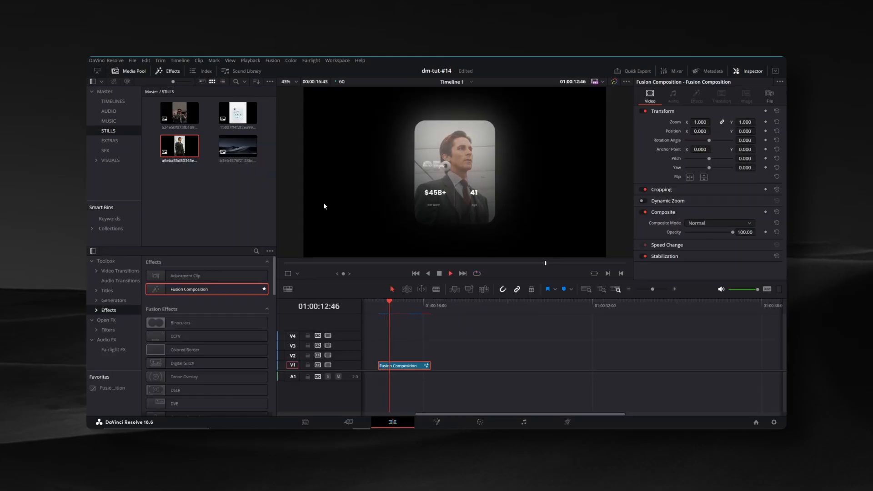
key(space)
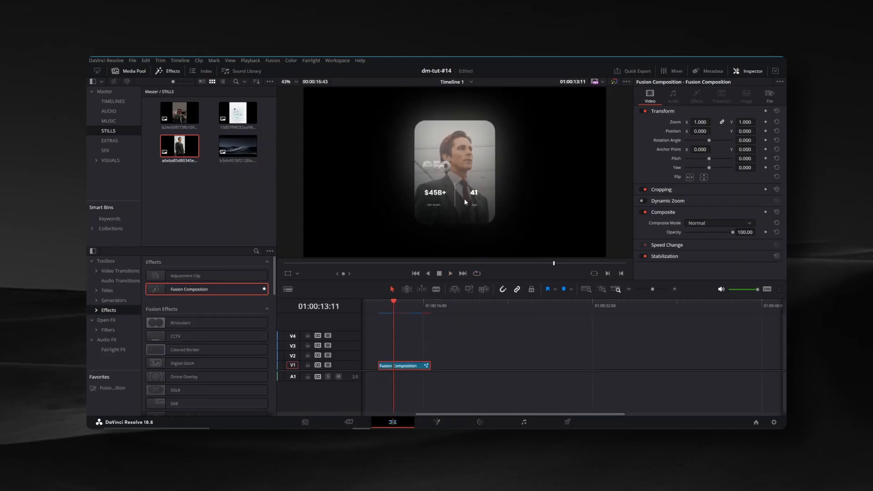
scroll(456, 177, up, 2)
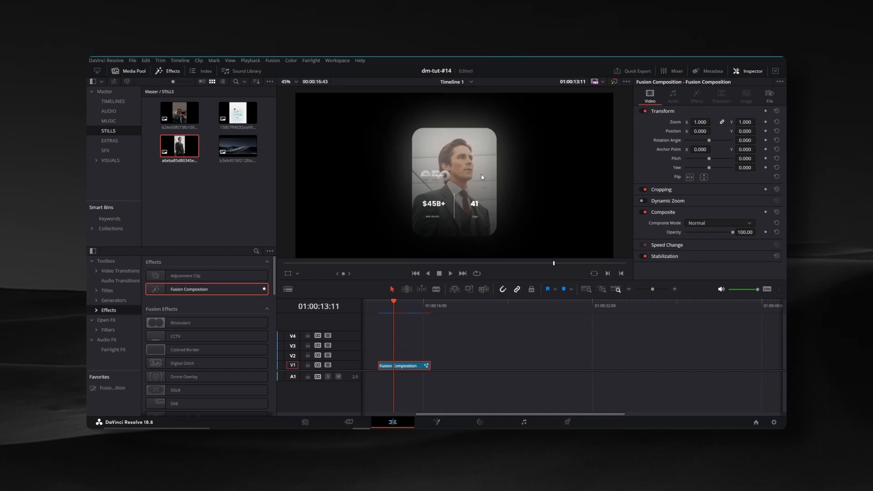
click(472, 341)
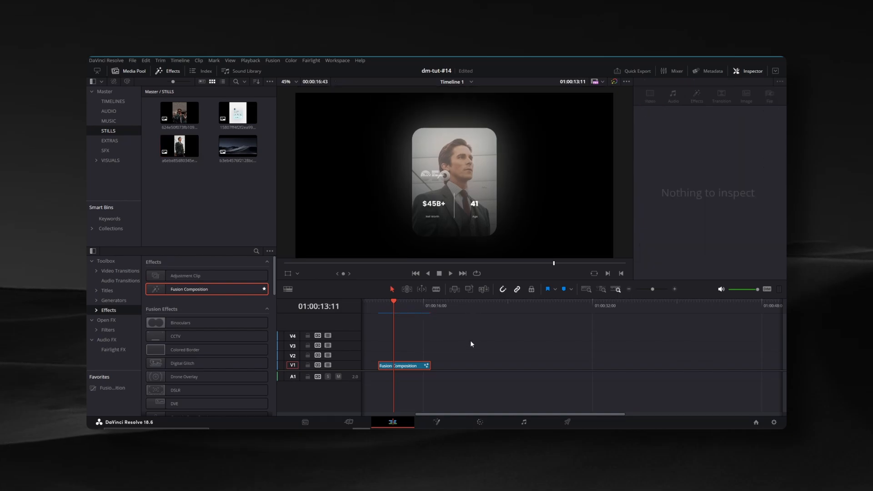